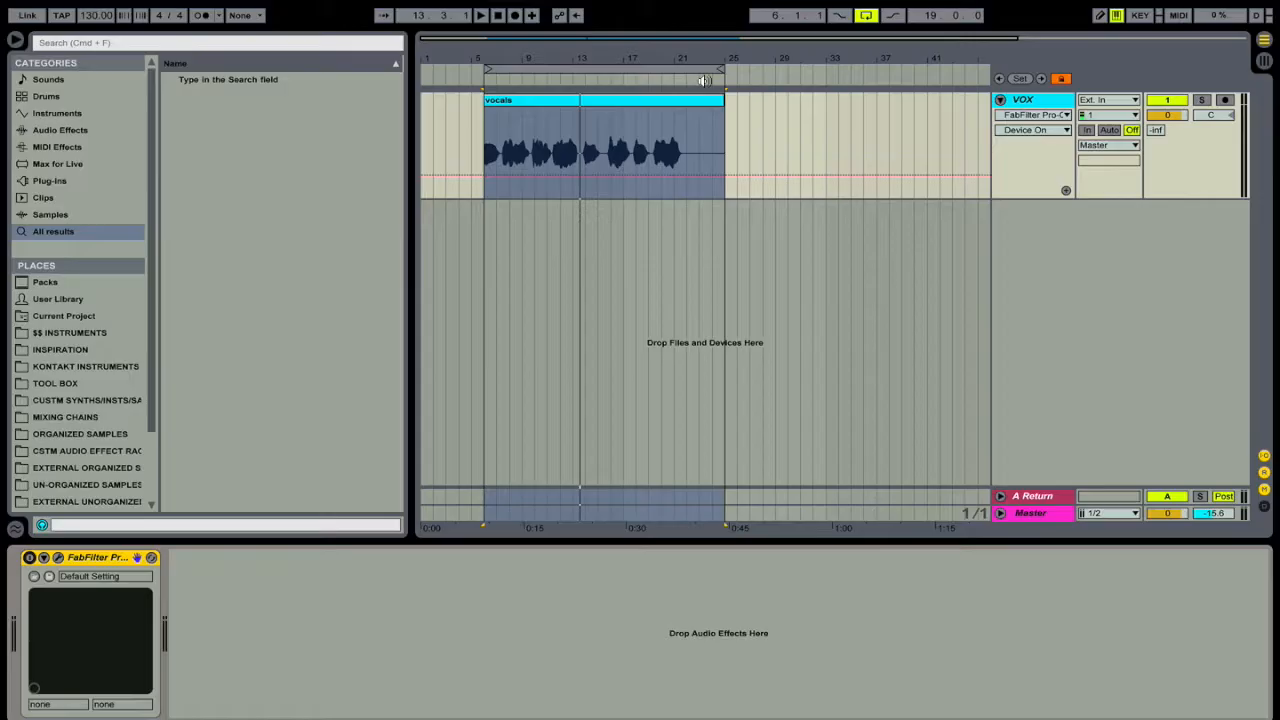
Shorten the arrangement loop to 9 bars from bar 6 and open the enabled FabFilter EQ on the VOX track
left_click_drag(716, 70, 598, 97)
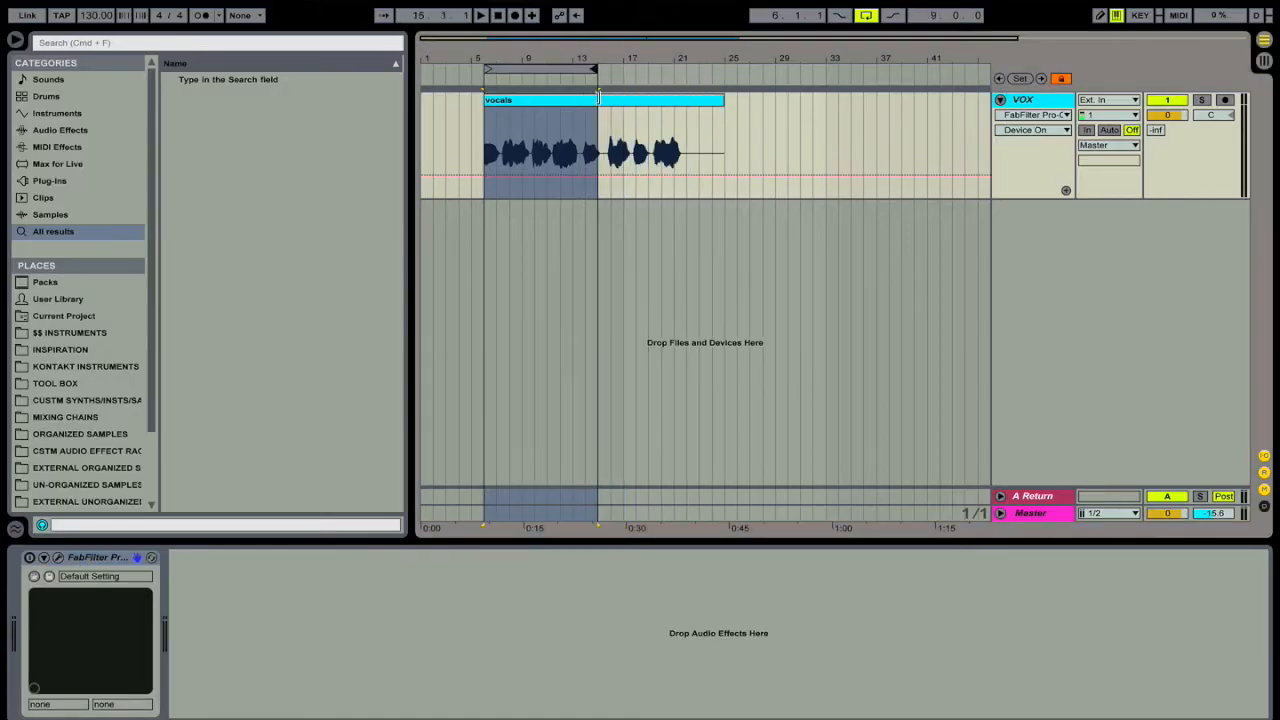
left_click(77, 558)
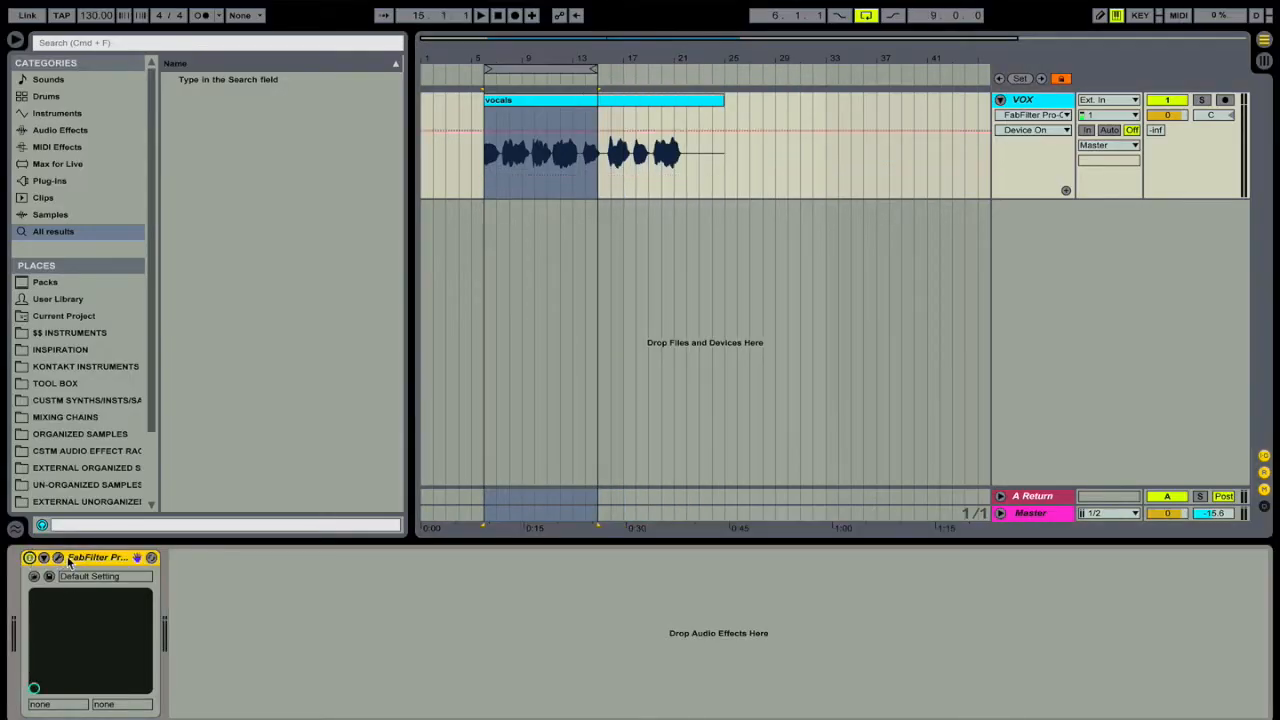
left_click(59, 558)
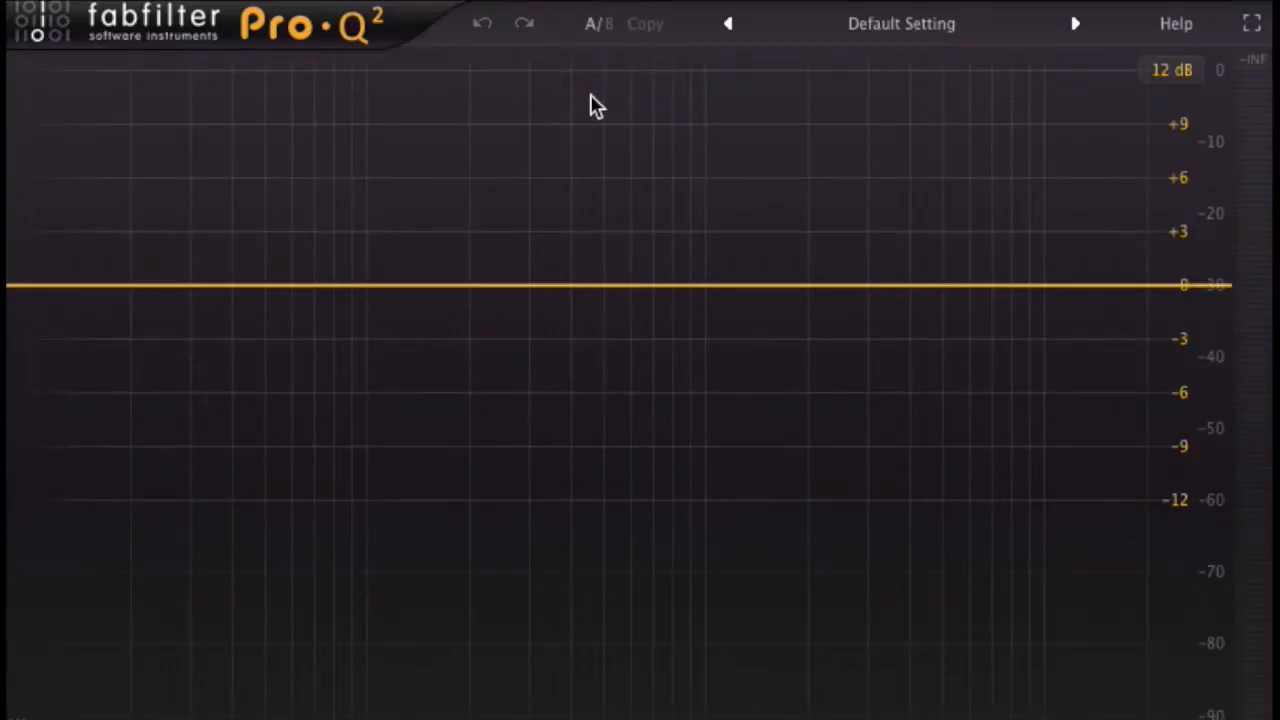
Add a low-cut band with a 24 dB/oct slope and raise its frequency to about 127 Hz
left_click(31, 287)
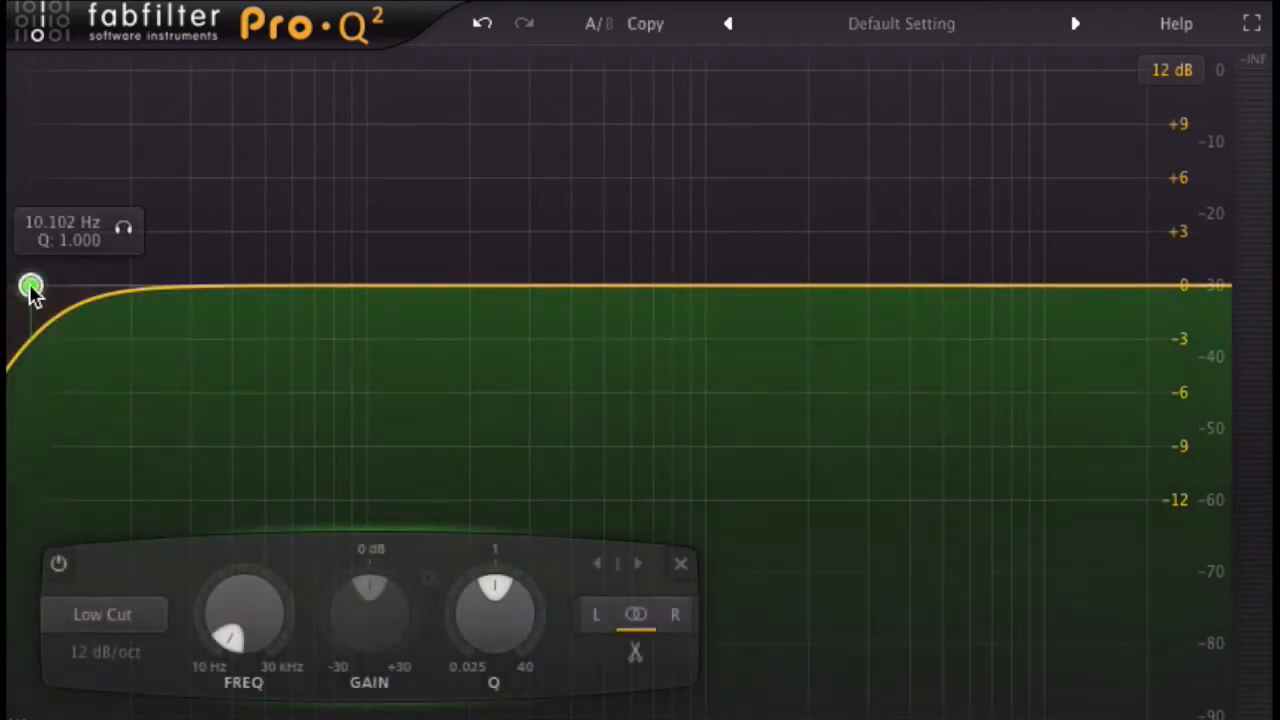
left_click(104, 653)
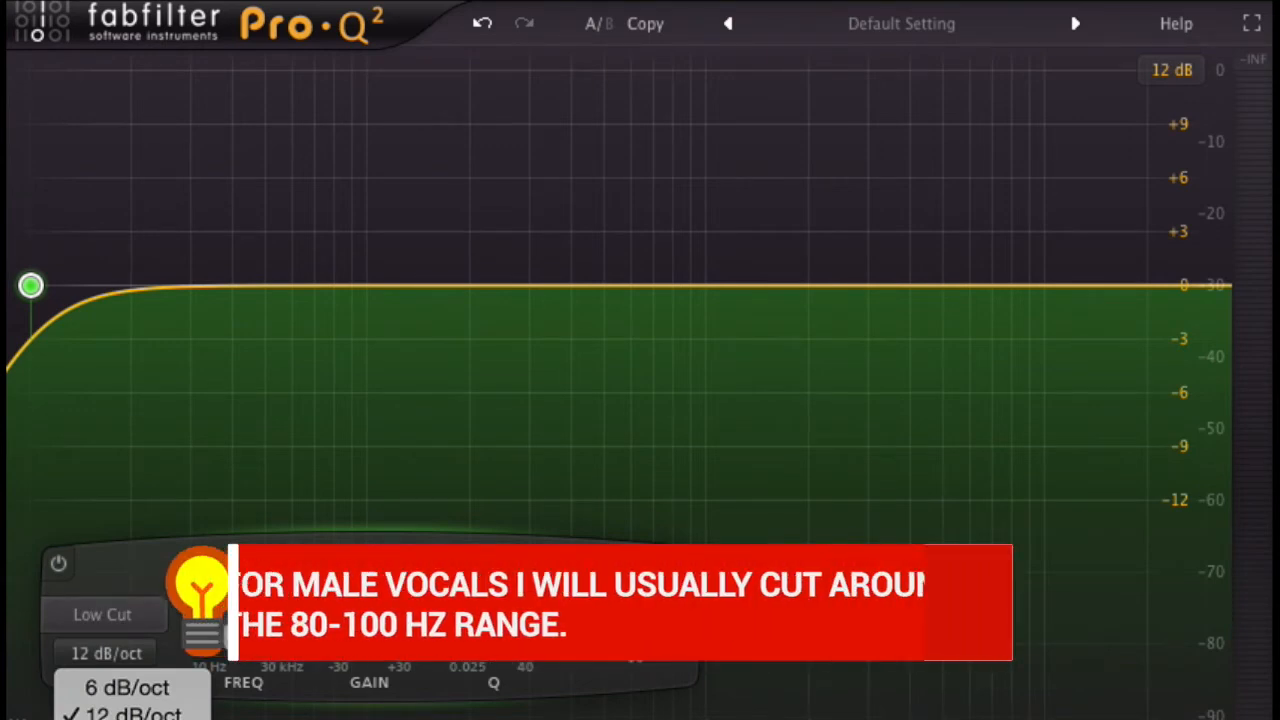
left_click(134, 719)
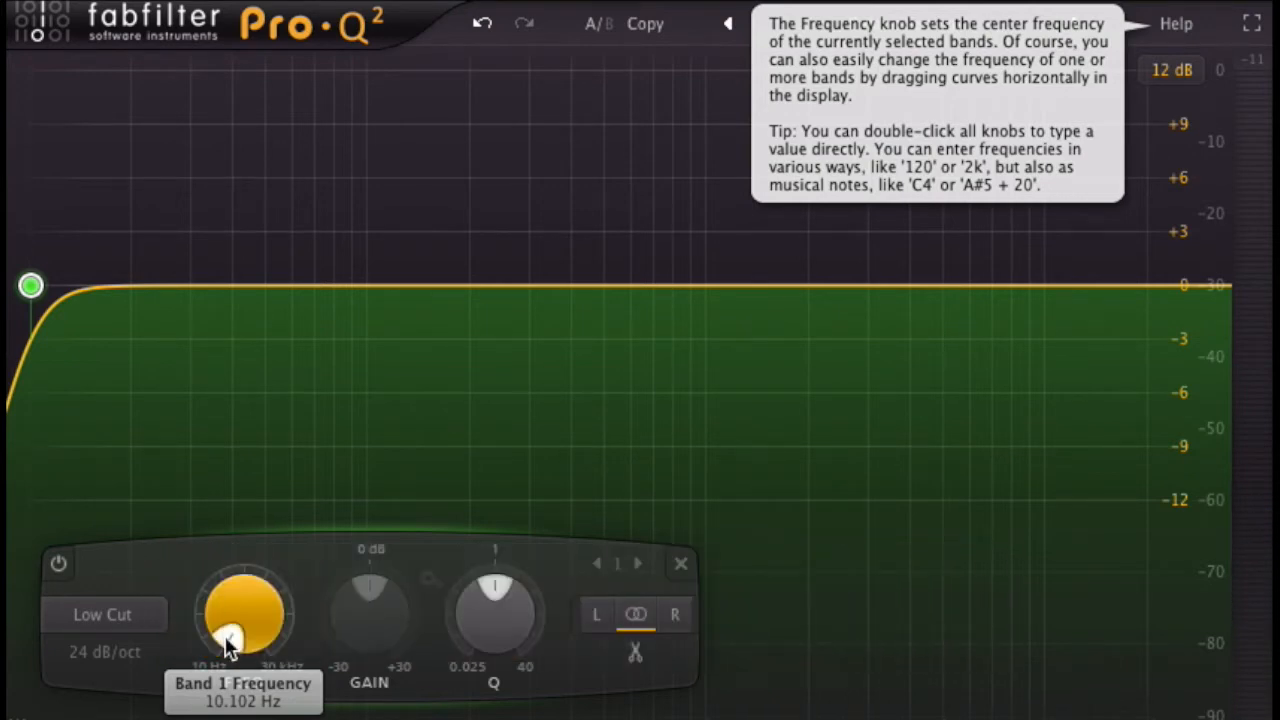
left_click_drag(229, 646, 226, 600)
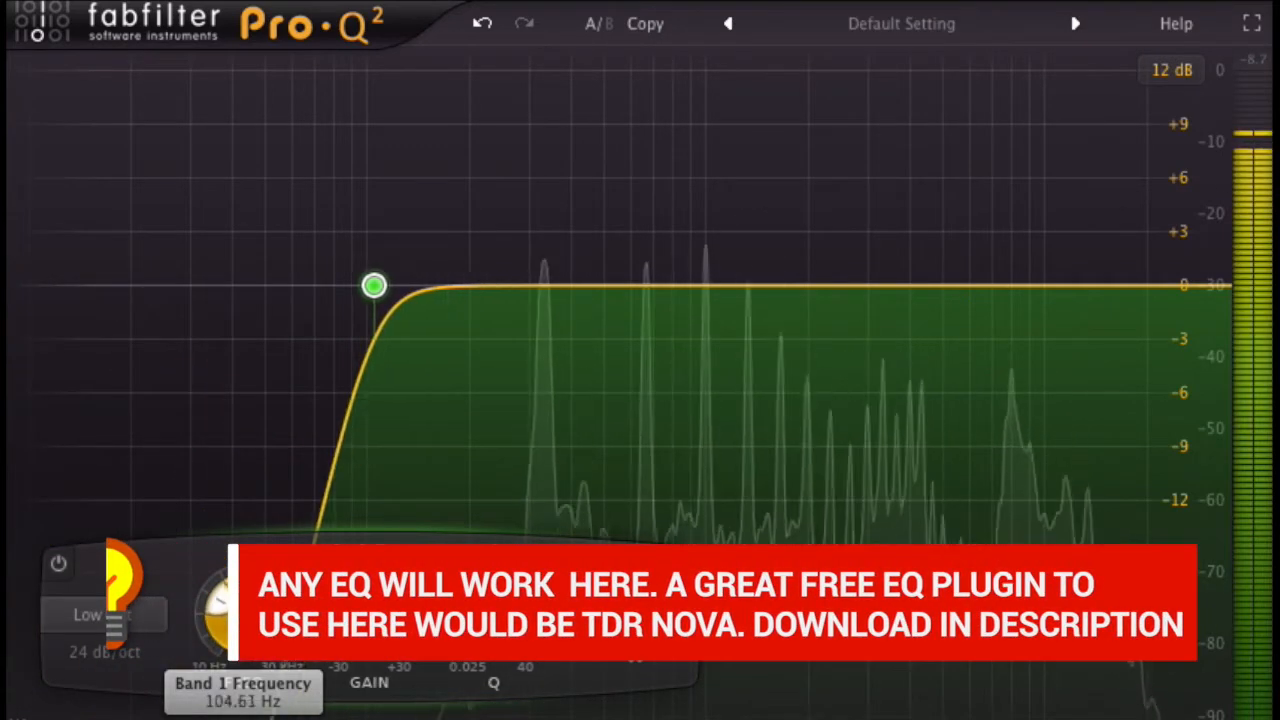
left_click_drag(226, 600, 226, 588)
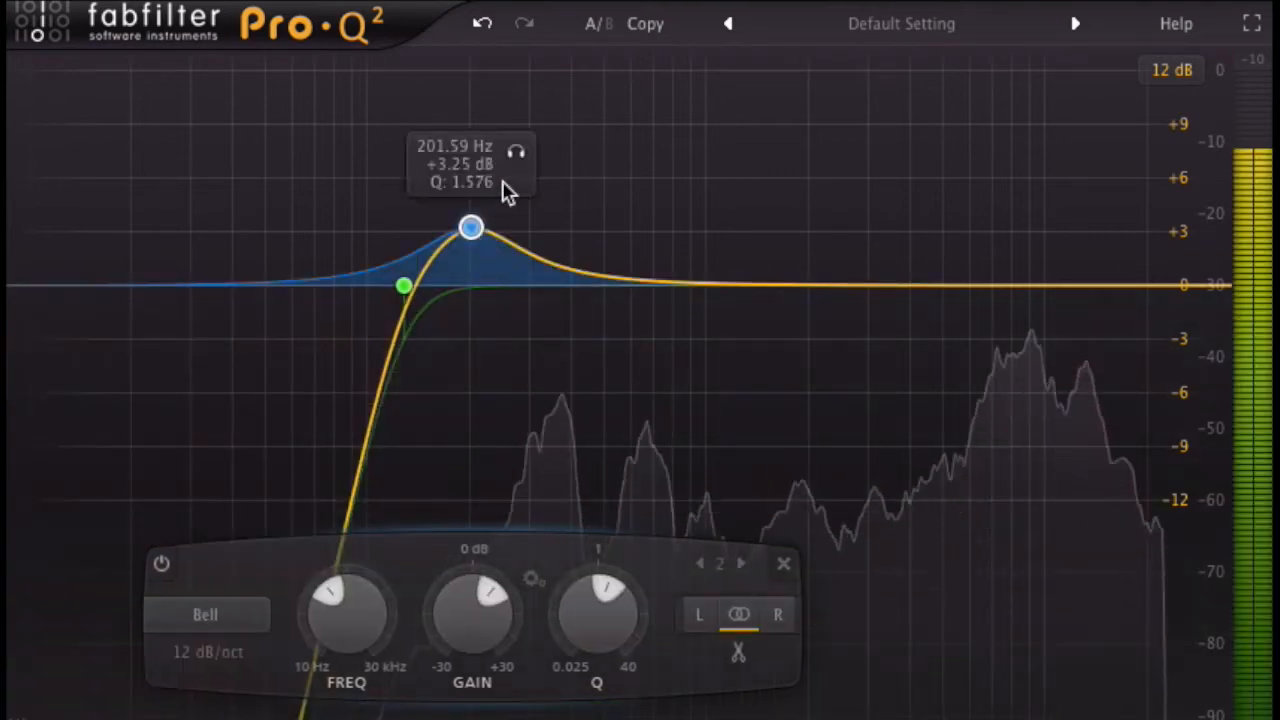
Boost the second bell band to about +9.95 dB at about 255 Hz and audition it in solo
left_click_drag(471, 225, 468, 172)
left_click_drag(513, 96, 557, 100)
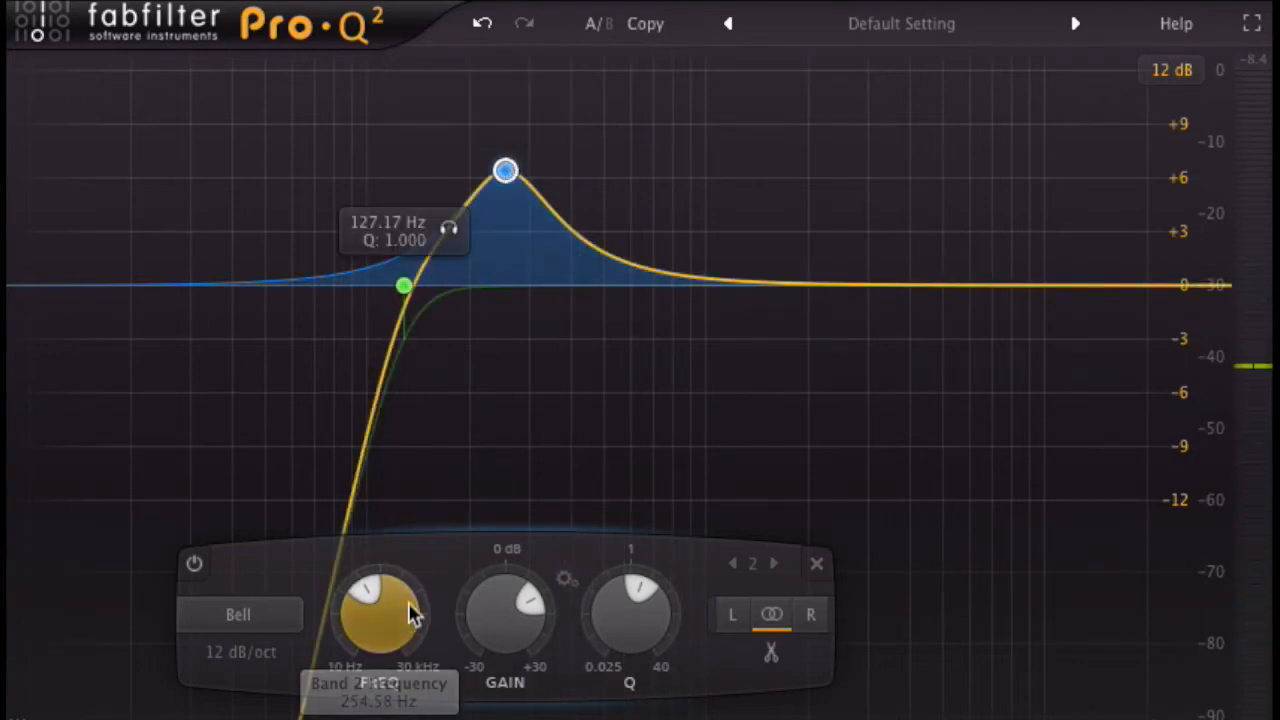
left_click_drag(490, 616, 497, 592)
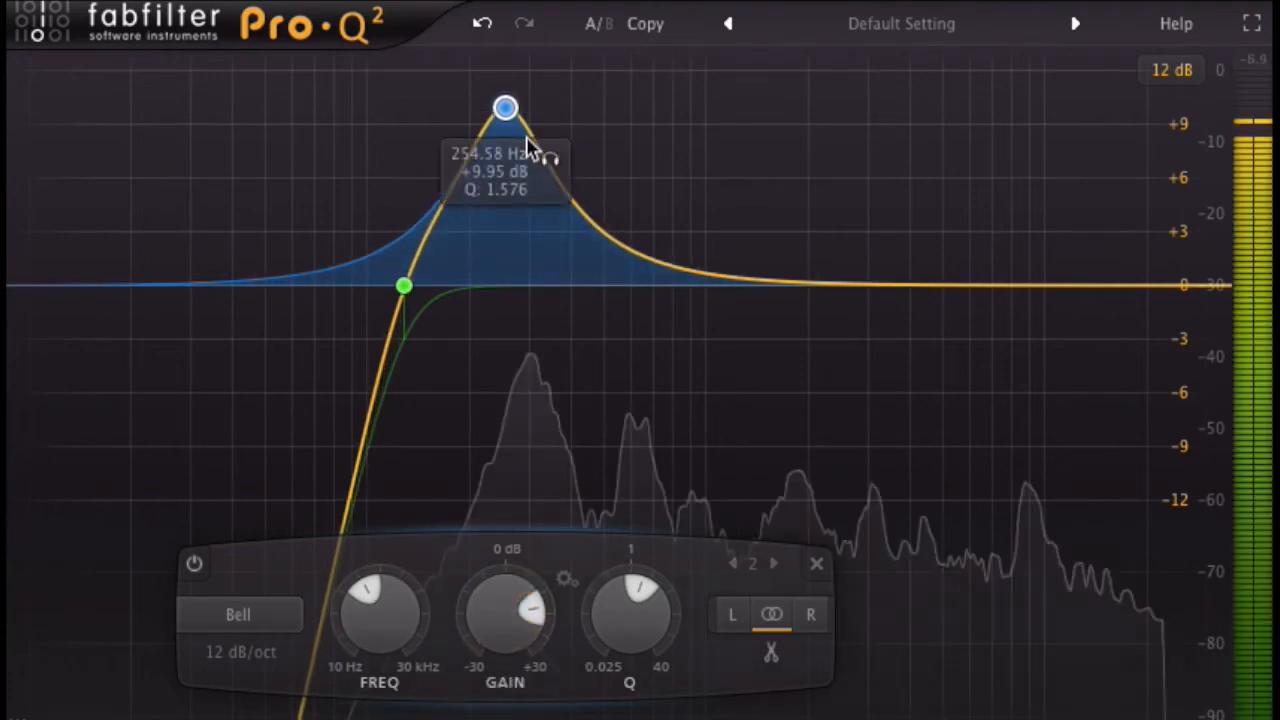
left_click(553, 158)
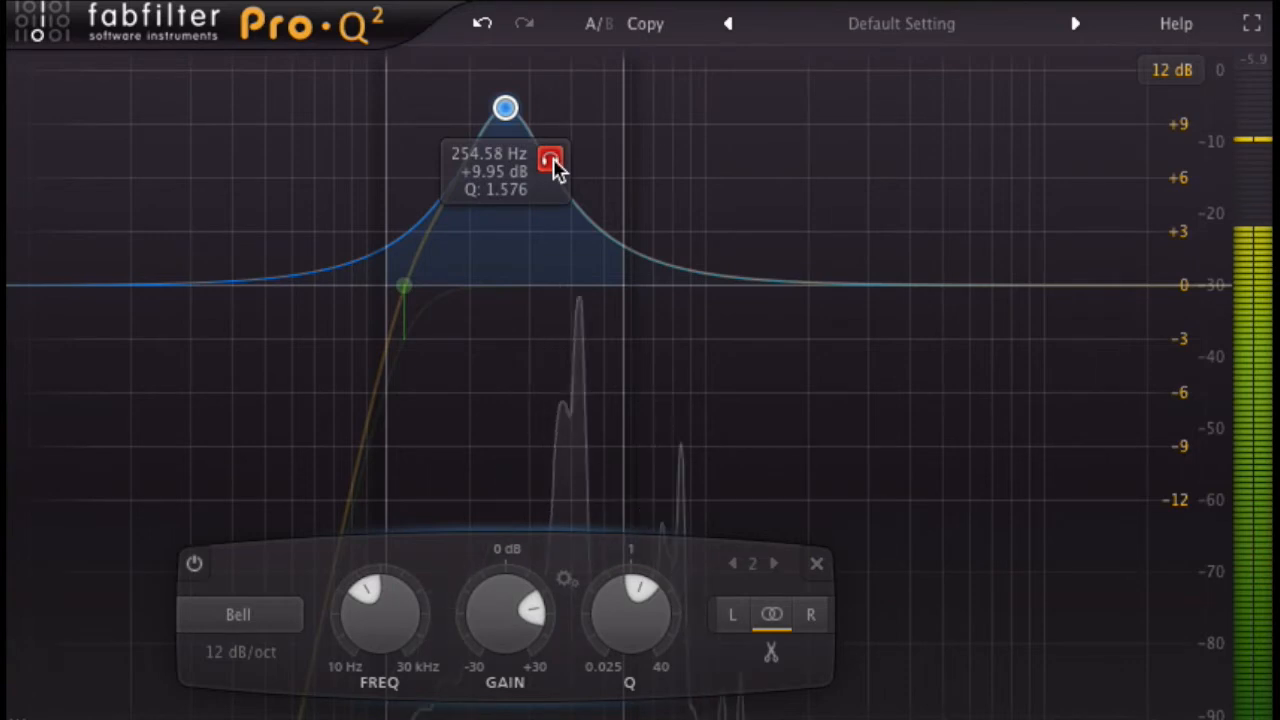
left_click(553, 158)
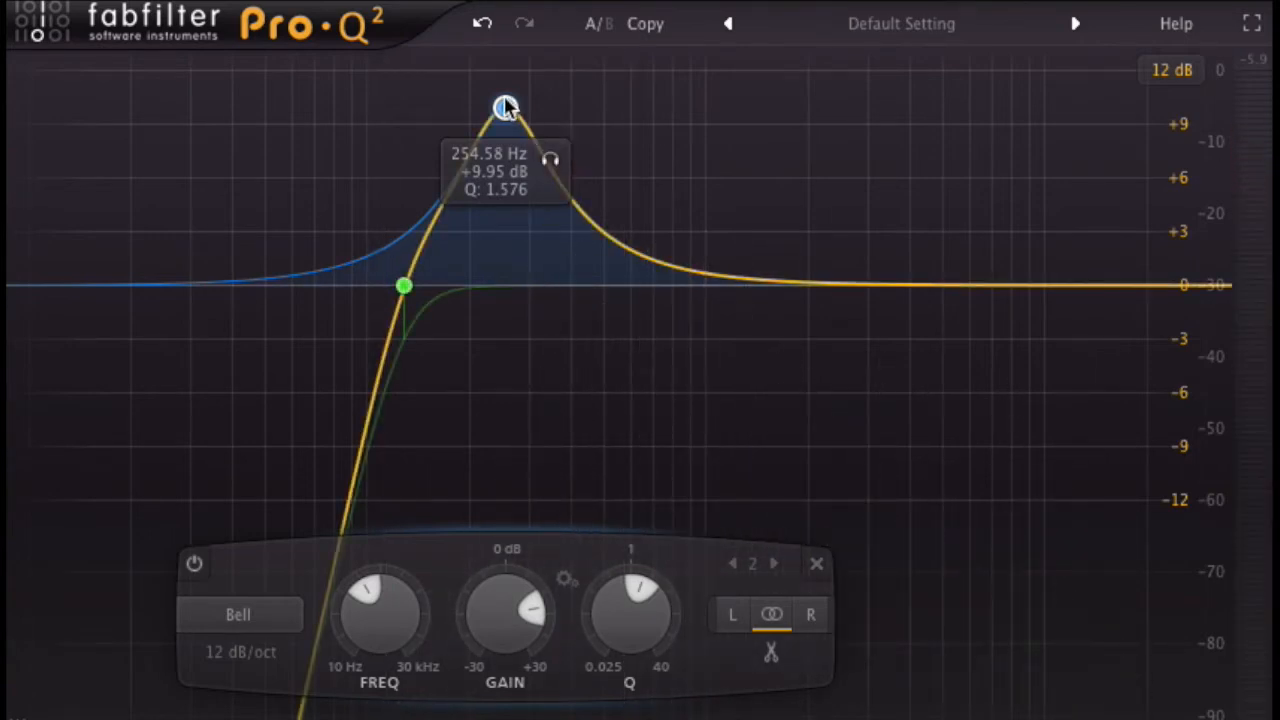
Turn the 255 Hz bell into a cut of about -3.33 dB with a Q of 2.521
left_click_drag(492, 610, 490, 714)
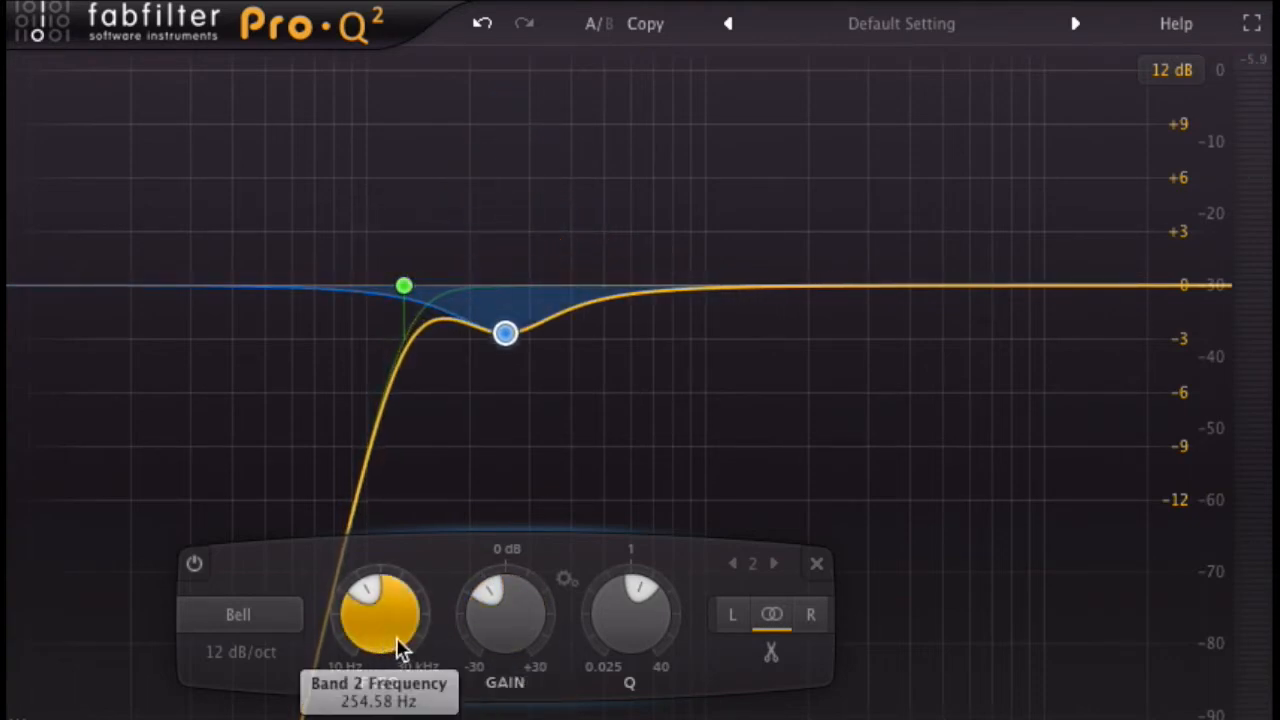
left_click_drag(614, 632, 651, 573)
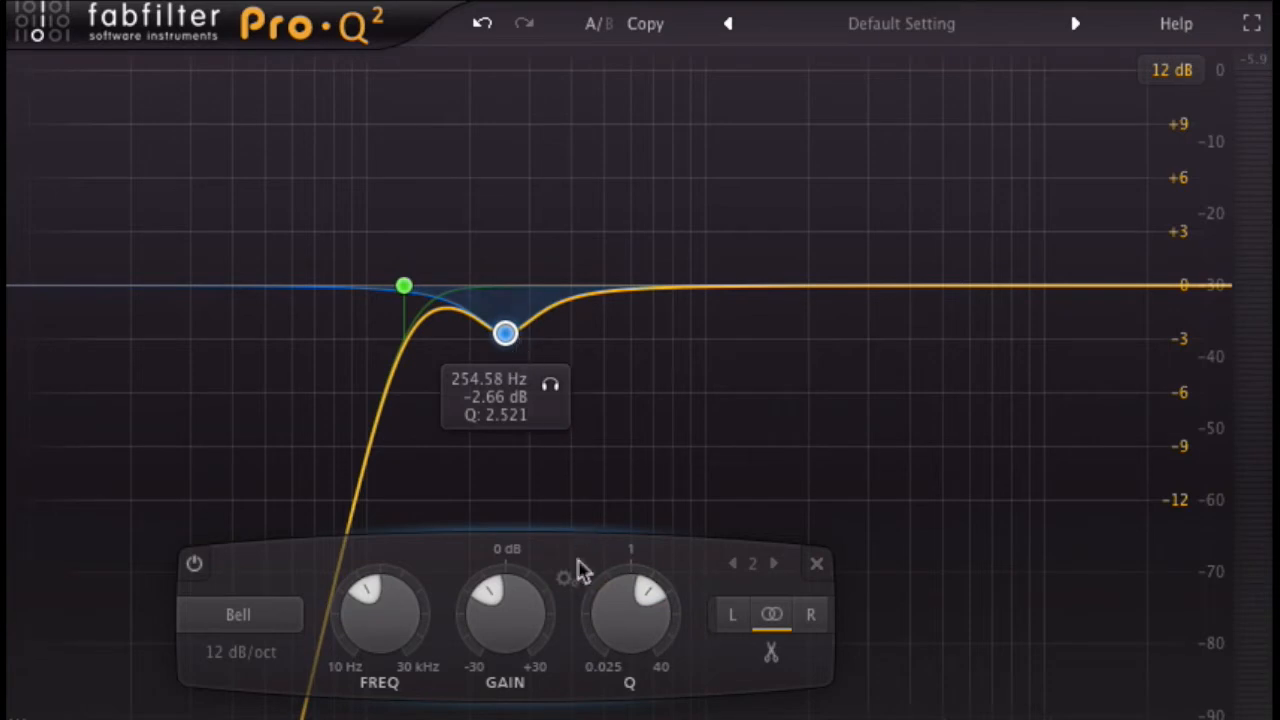
mouse_move(518, 608)
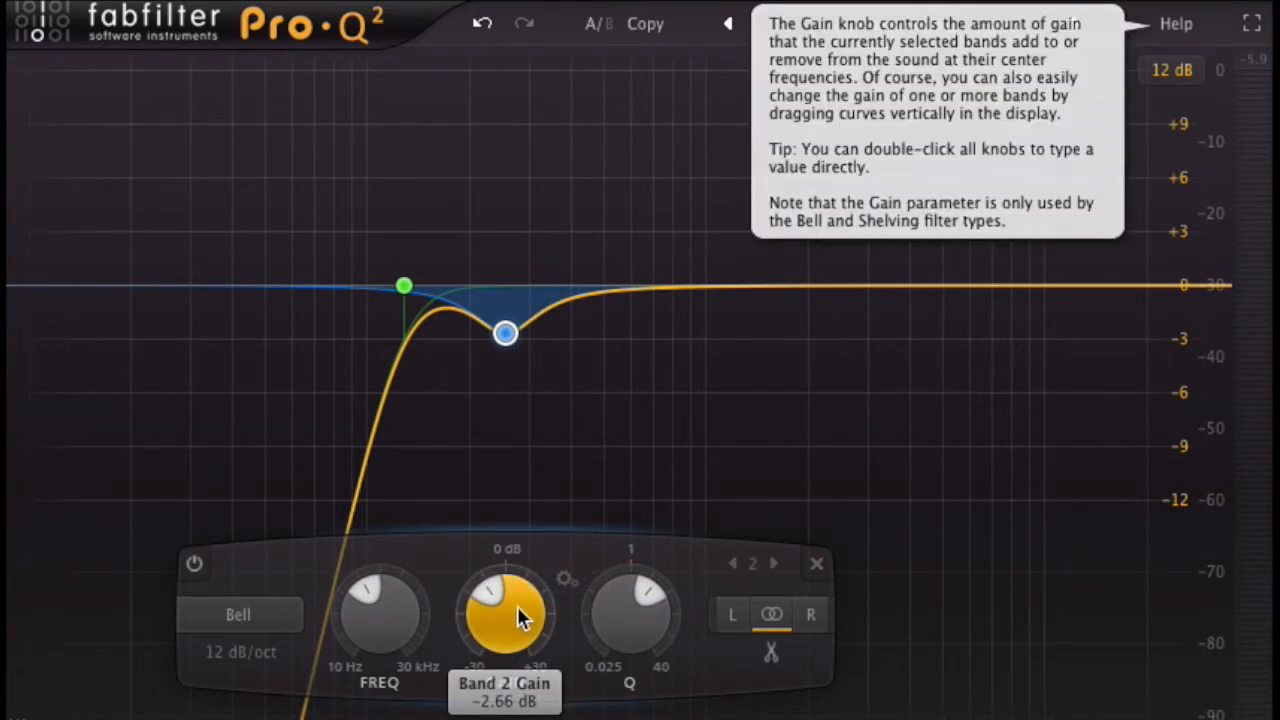
left_click_drag(516, 613, 490, 568)
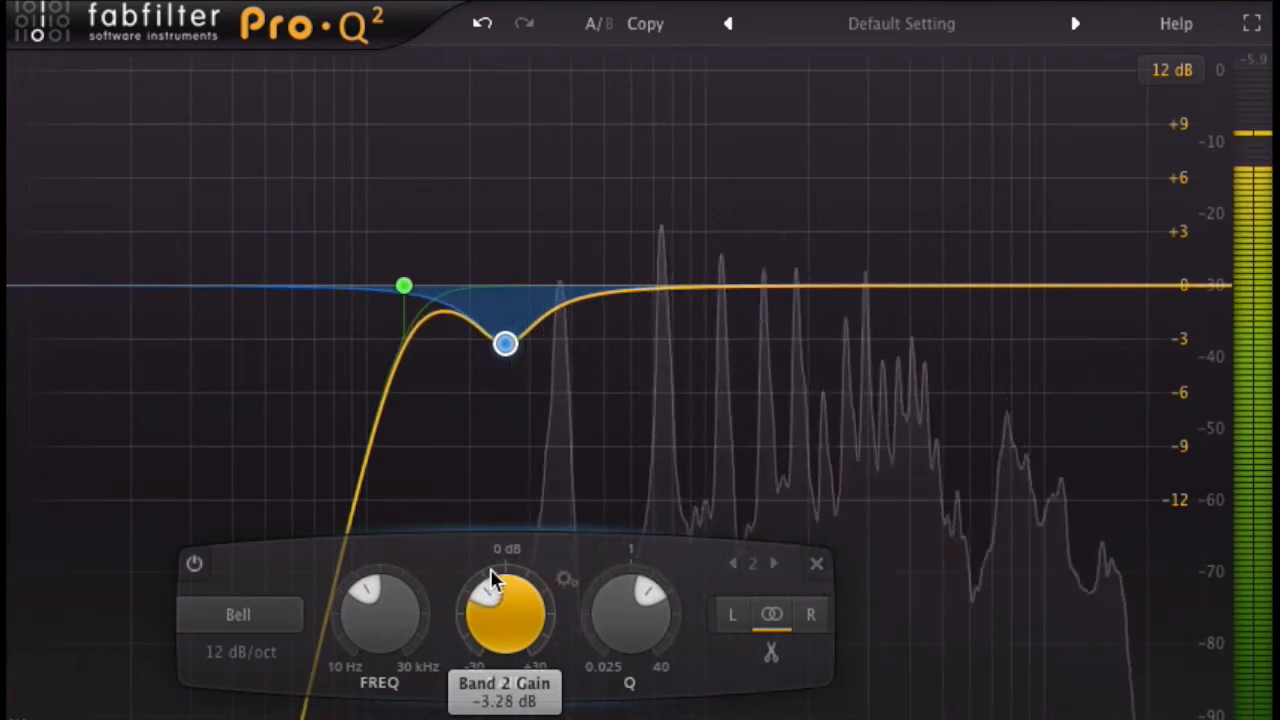
left_click_drag(490, 568, 489, 572)
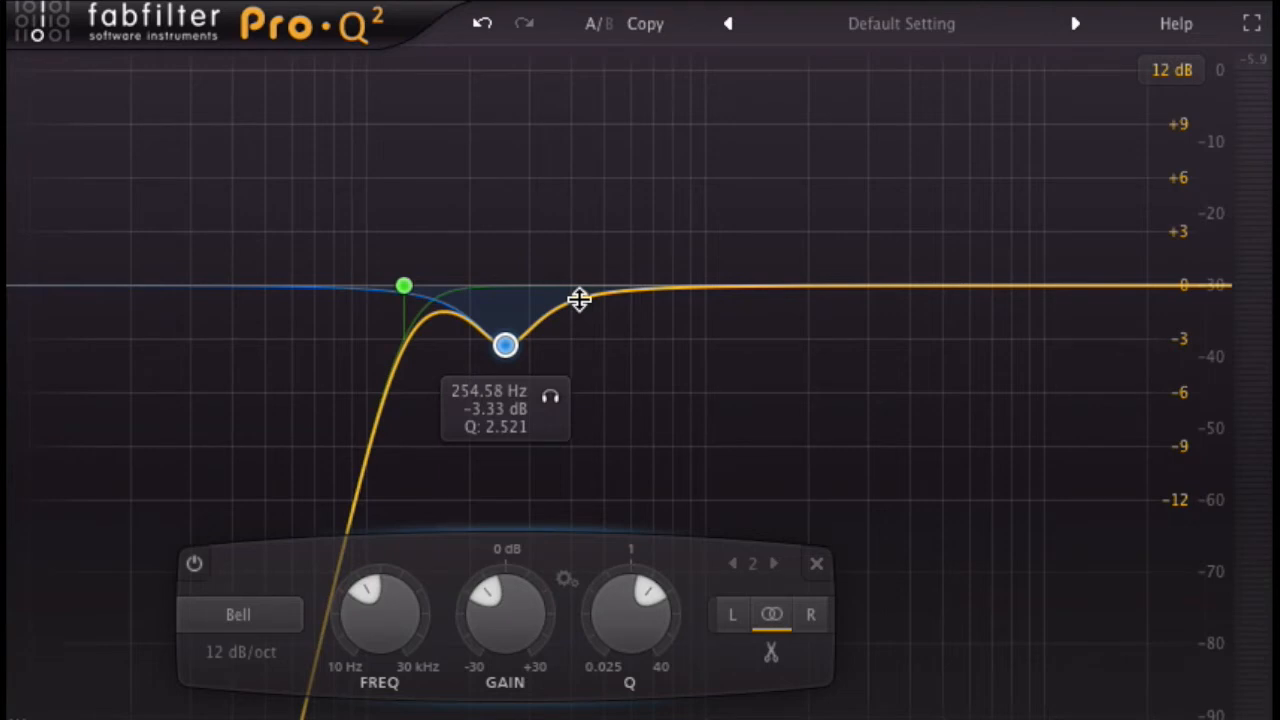
Add a third bell boosted about 9.5 dB and sweep it in solo down to about 322 Hz
left_click_drag(574, 288, 557, 115)
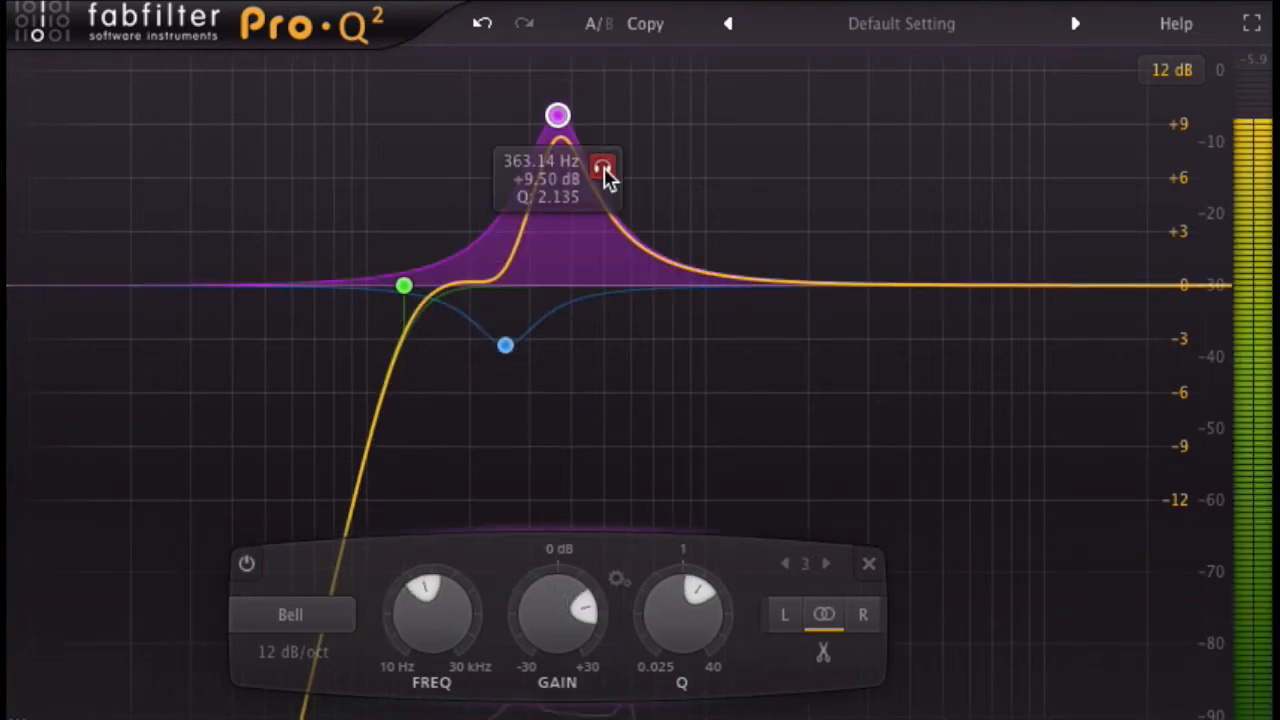
mouse_move(601, 170)
left_mouse_down()
mouse_move(549, 171)
mouse_move(603, 166)
mouse_move(580, 168)
left_mouse_up()
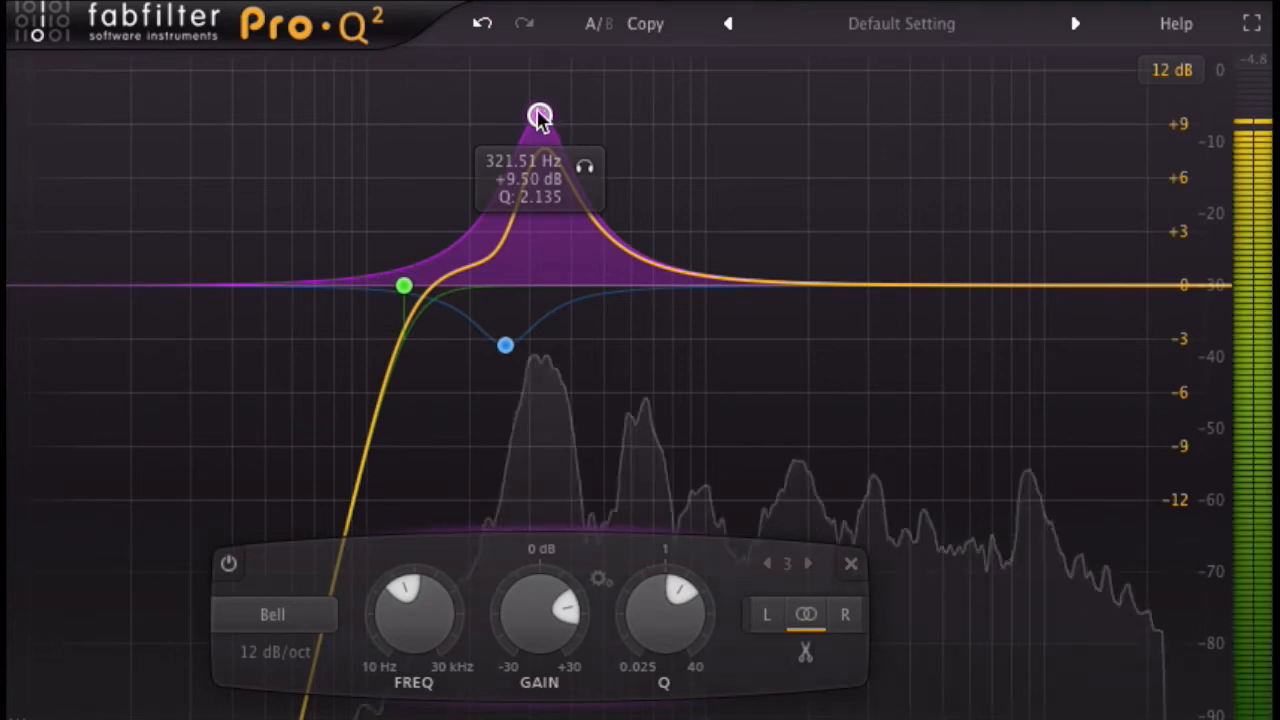
Set the third bell to a cut of -1.92 dB at about 338 Hz and compare the sound with the band bypassed
left_click_drag(539, 117, 548, 323)
left_click_drag(544, 625, 548, 613)
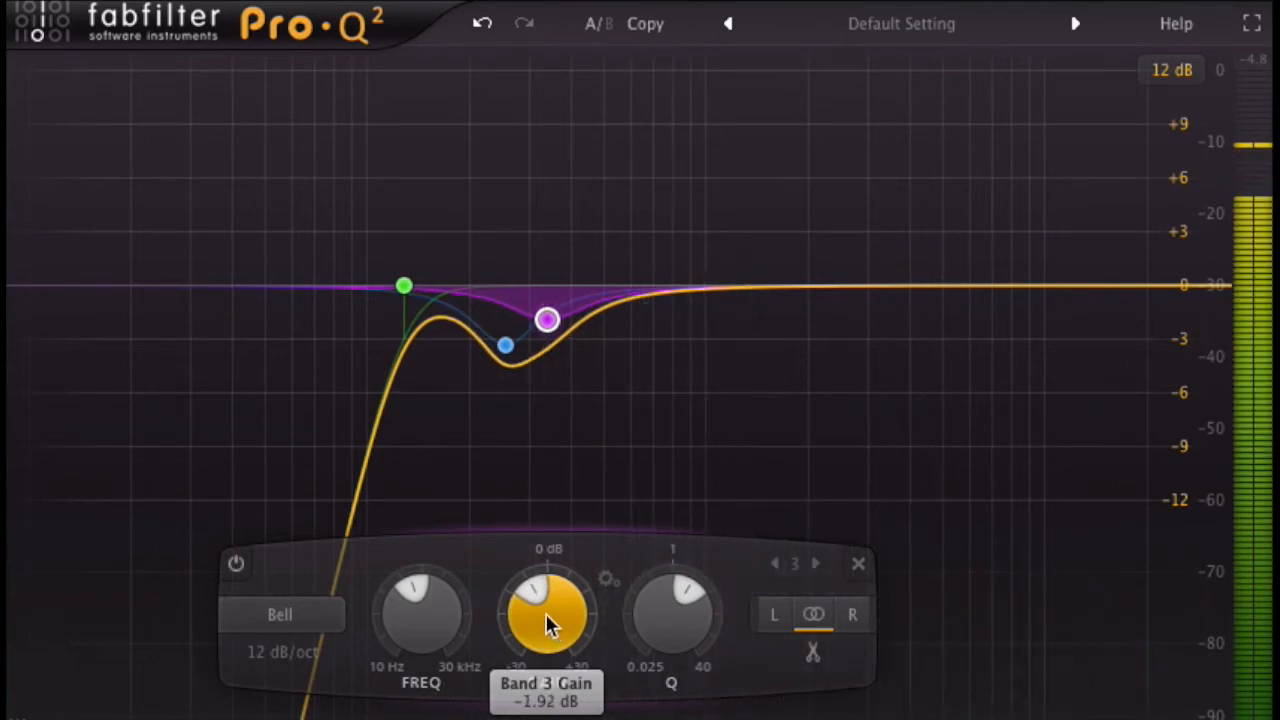
left_click(245, 573)
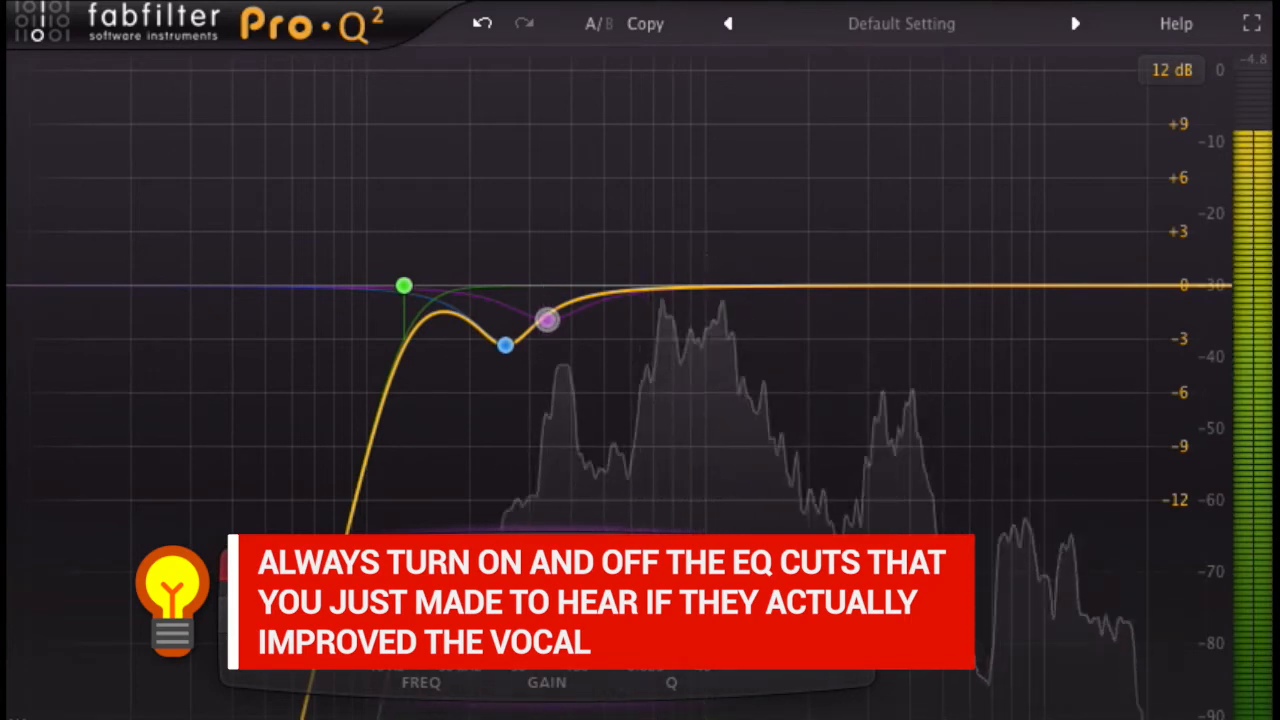
left_click(238, 566)
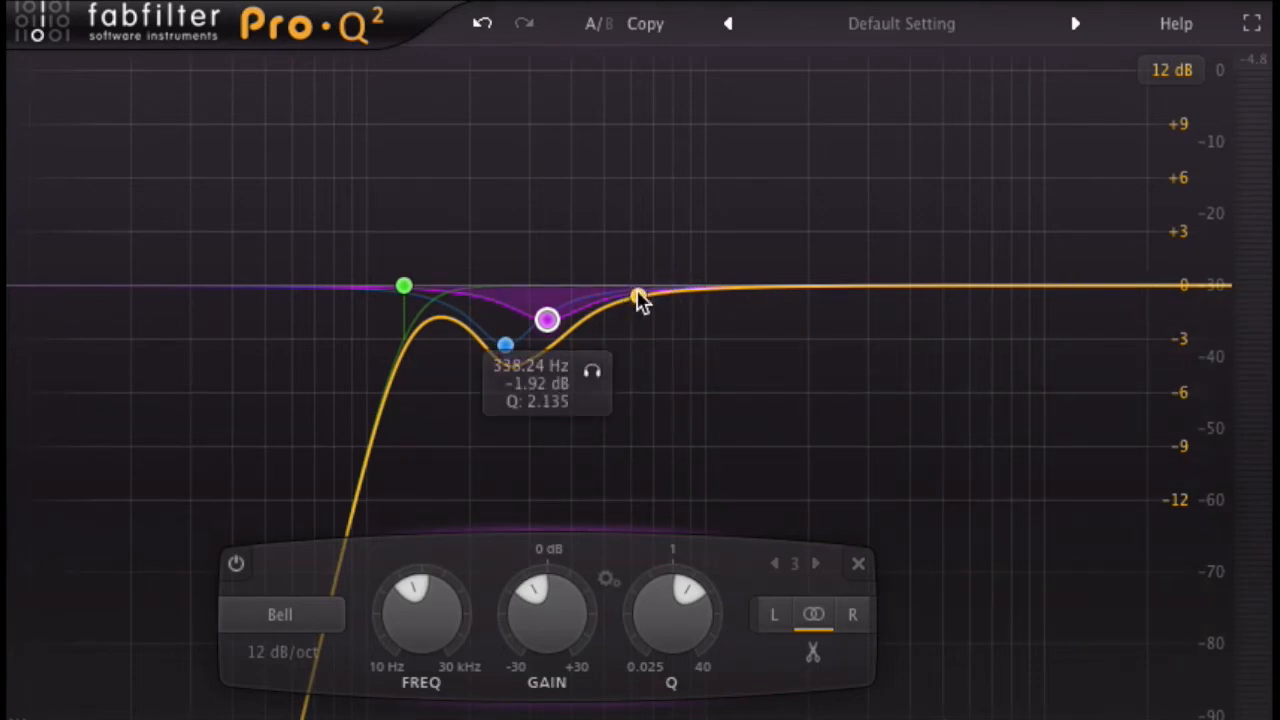
Add a fourth bell boosted about 7.75 dB and sweep it in solo down to about 406 Hz
left_click_drag(640, 302, 612, 160)
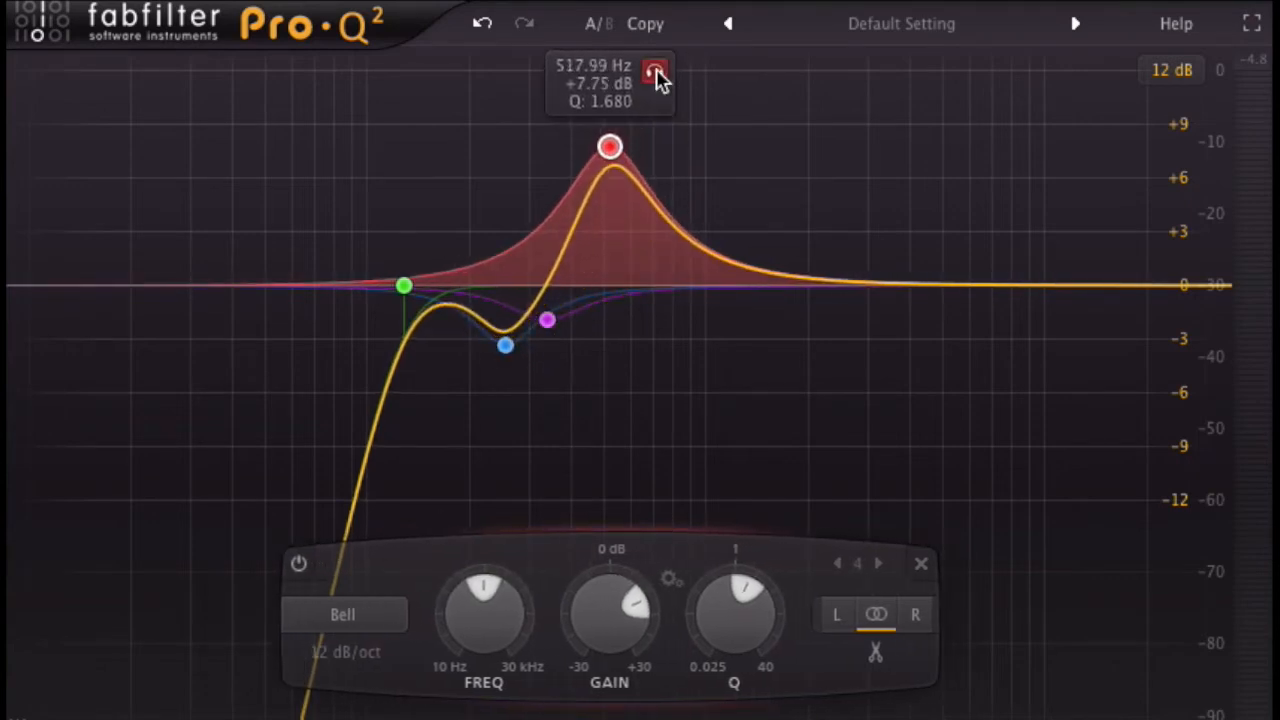
left_click_drag(657, 79, 616, 86)
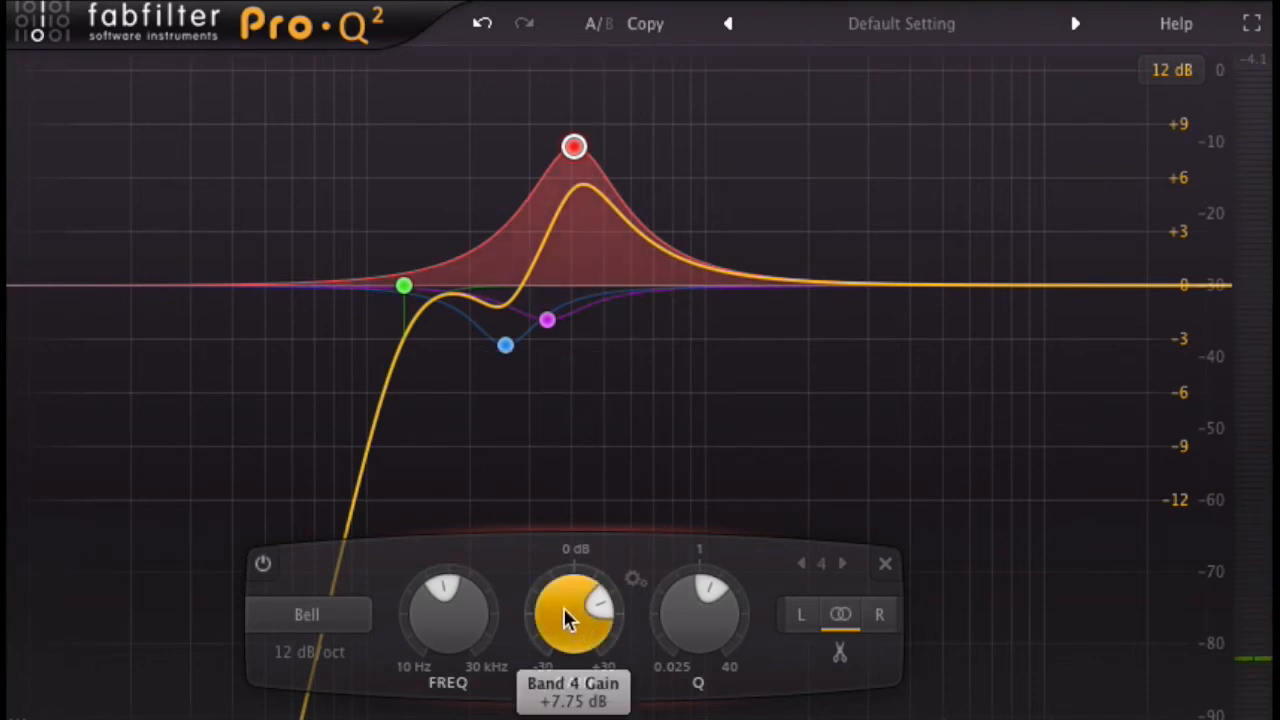
Set the fourth bell to a cut of -1.39 dB with a Q of 5.195 and compare it bypassed
mouse_move(559, 603)
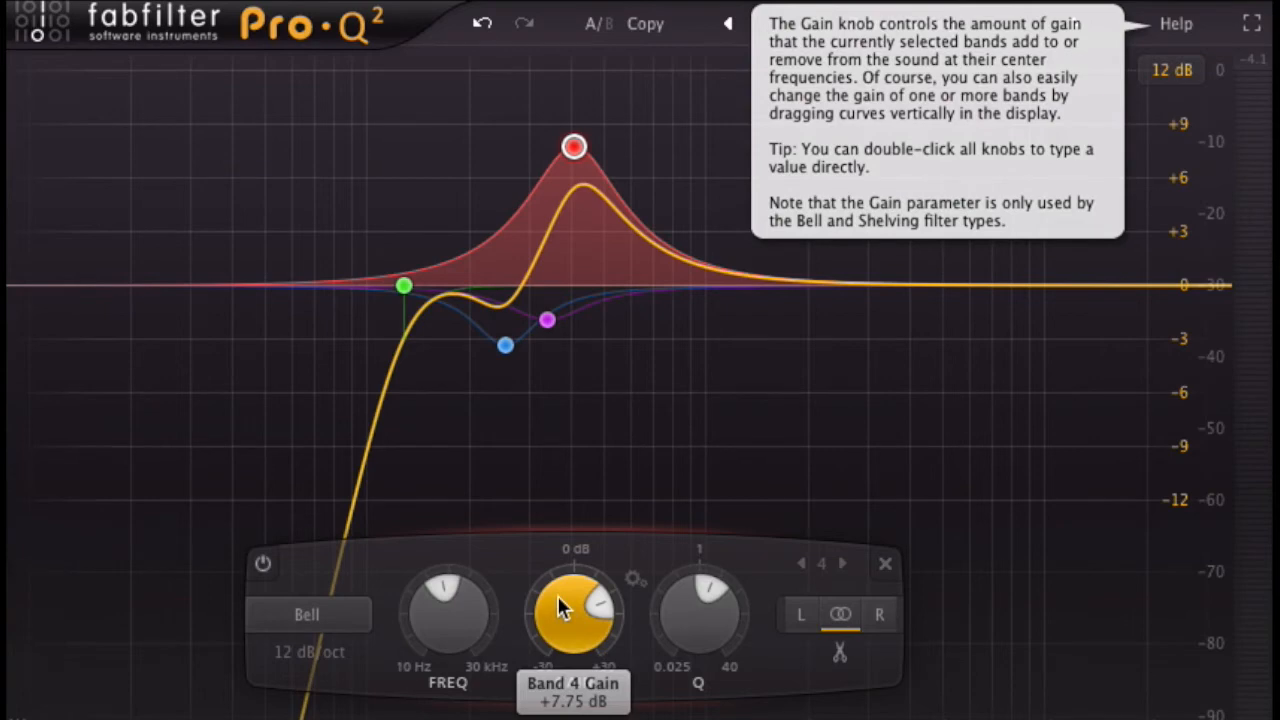
left_click_drag(561, 605, 559, 658)
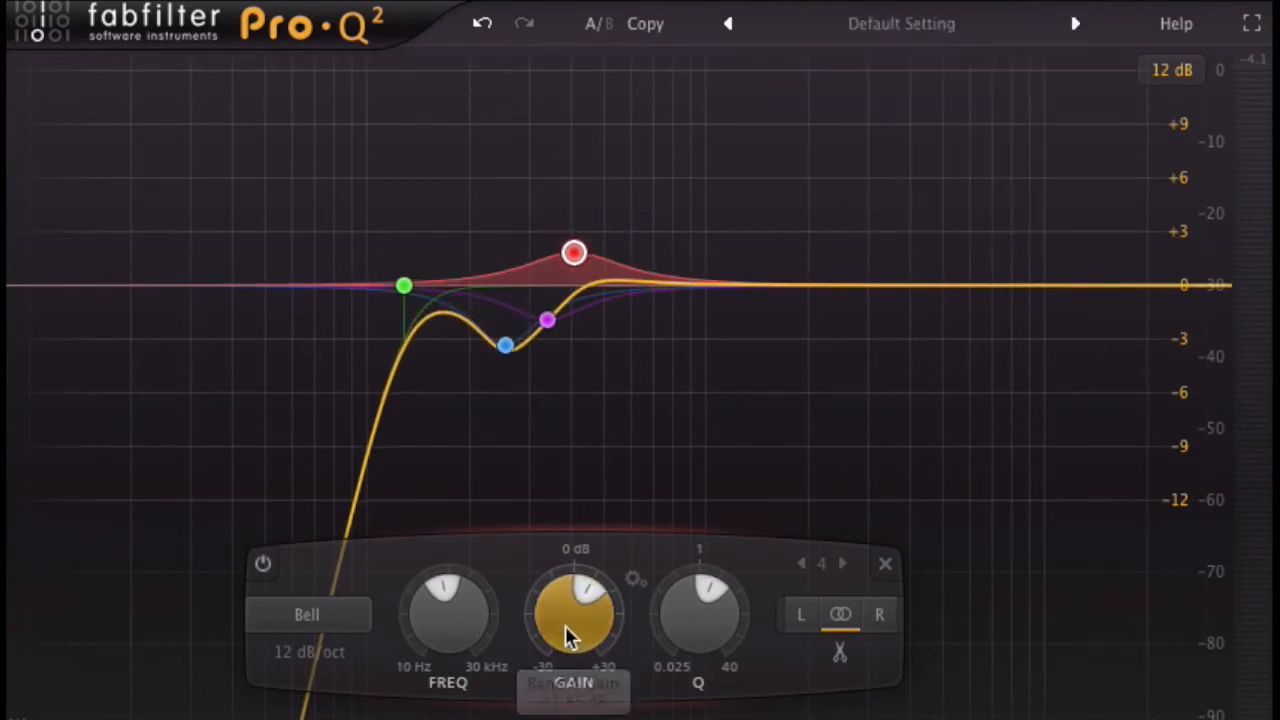
double_click(566, 622)
left_click_drag(568, 614, 565, 643)
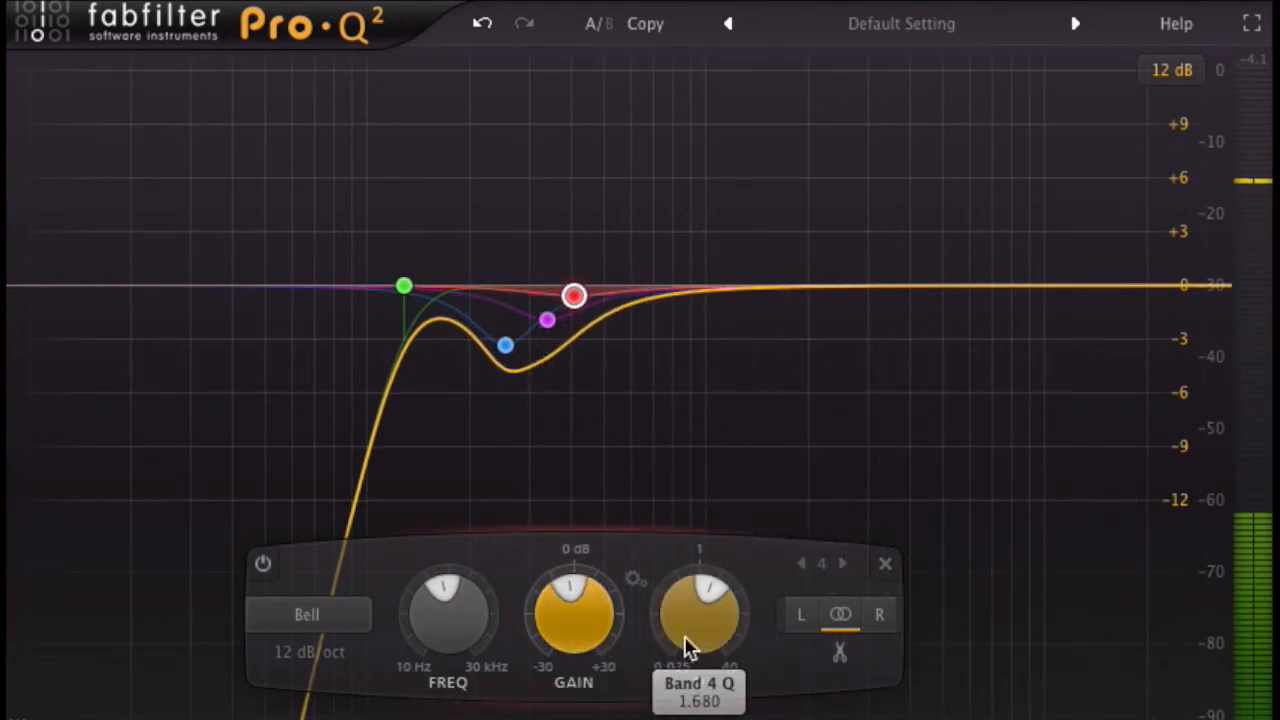
left_click_drag(711, 564, 716, 560)
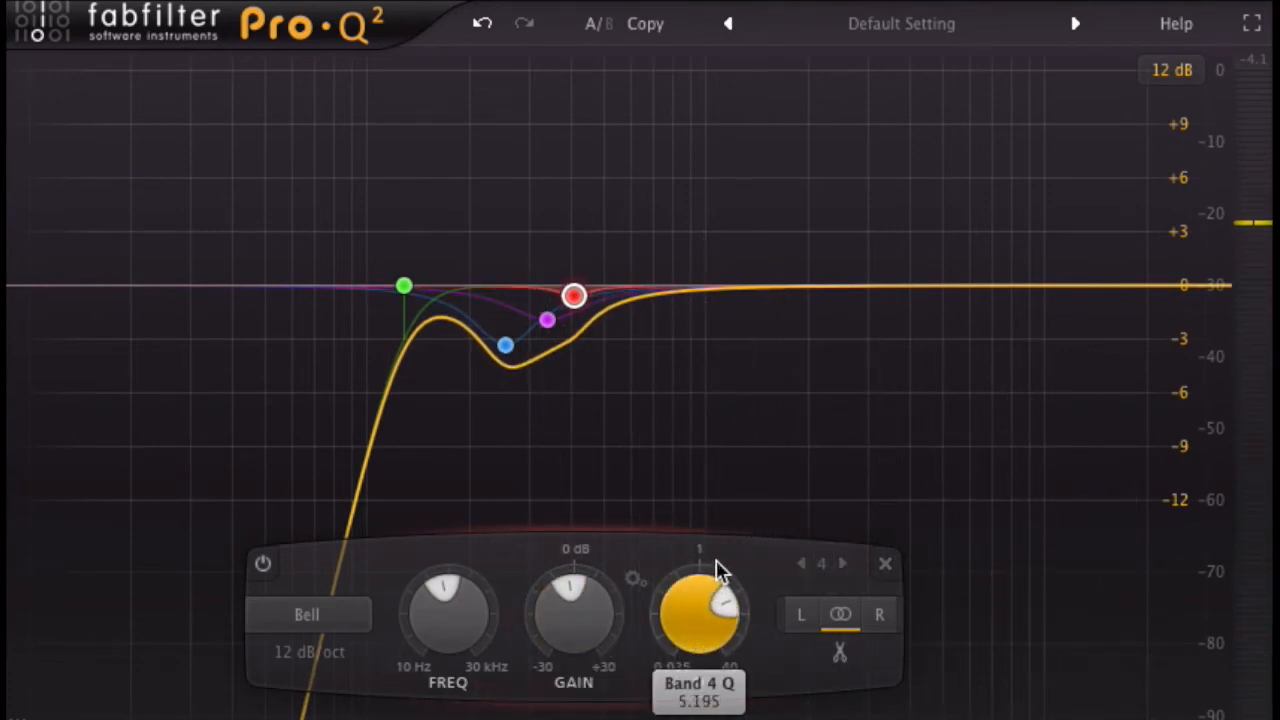
left_click_drag(559, 619, 530, 678)
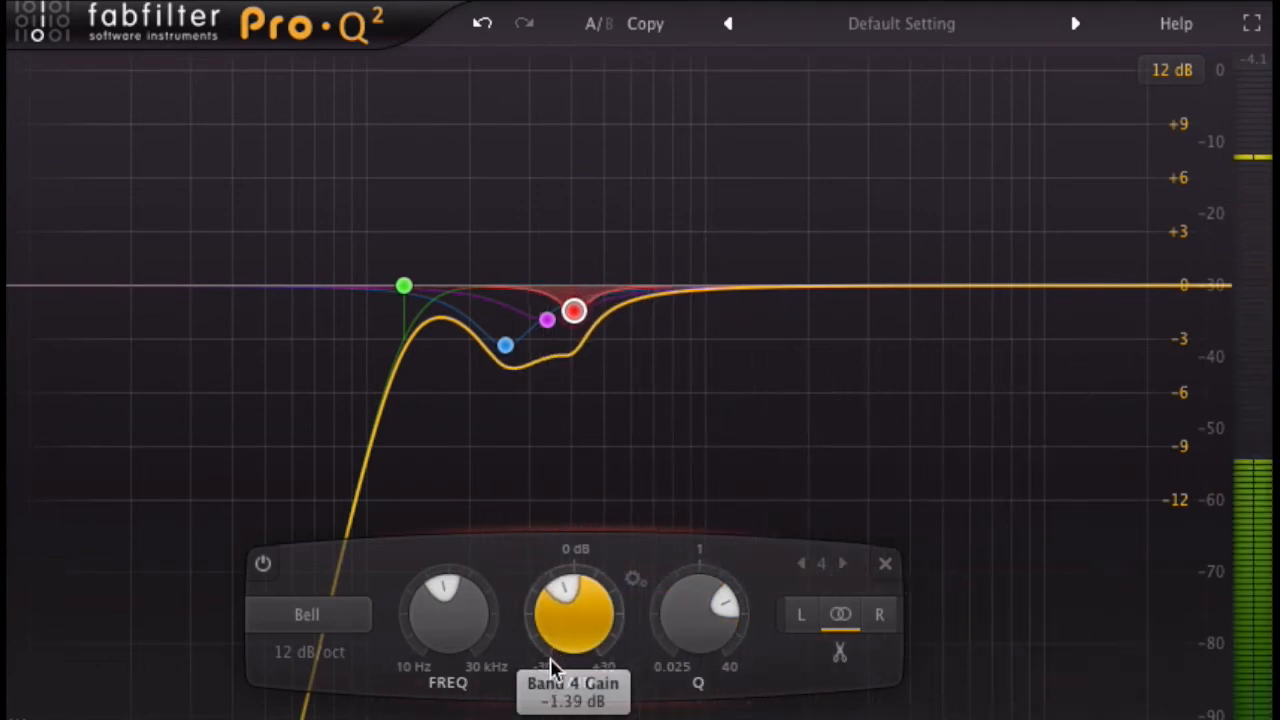
left_click(263, 566)
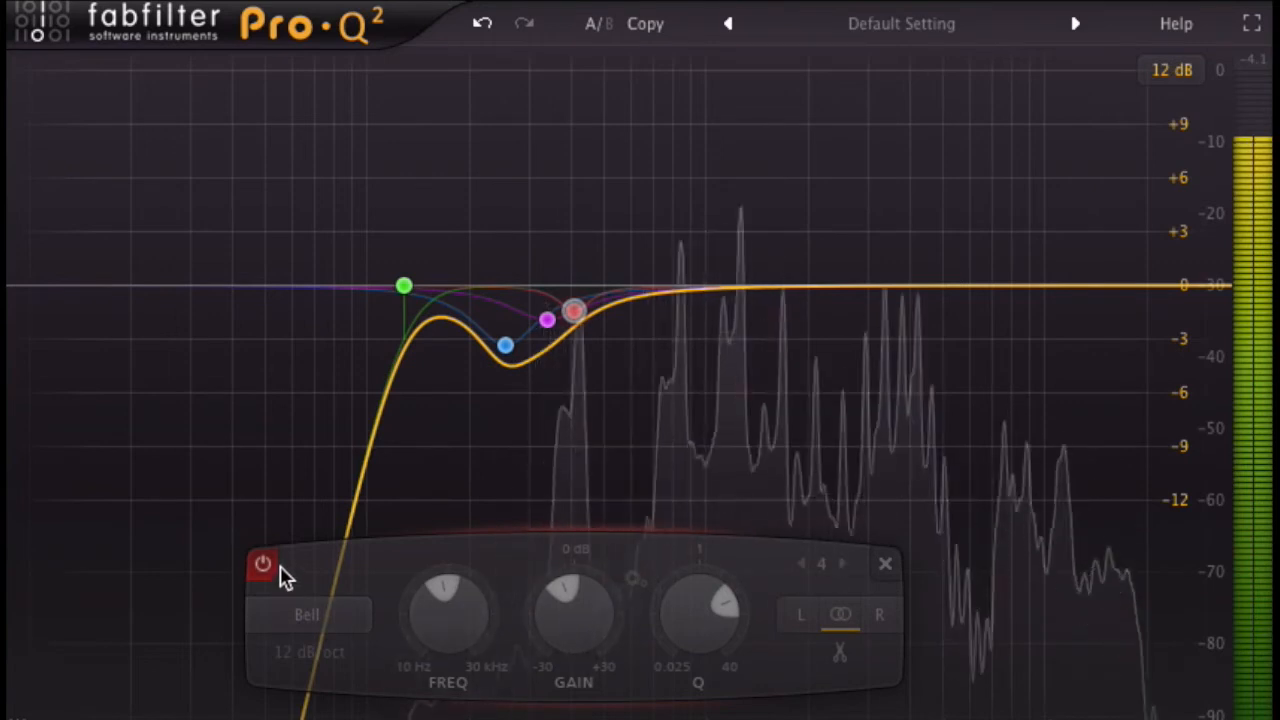
left_click(261, 566)
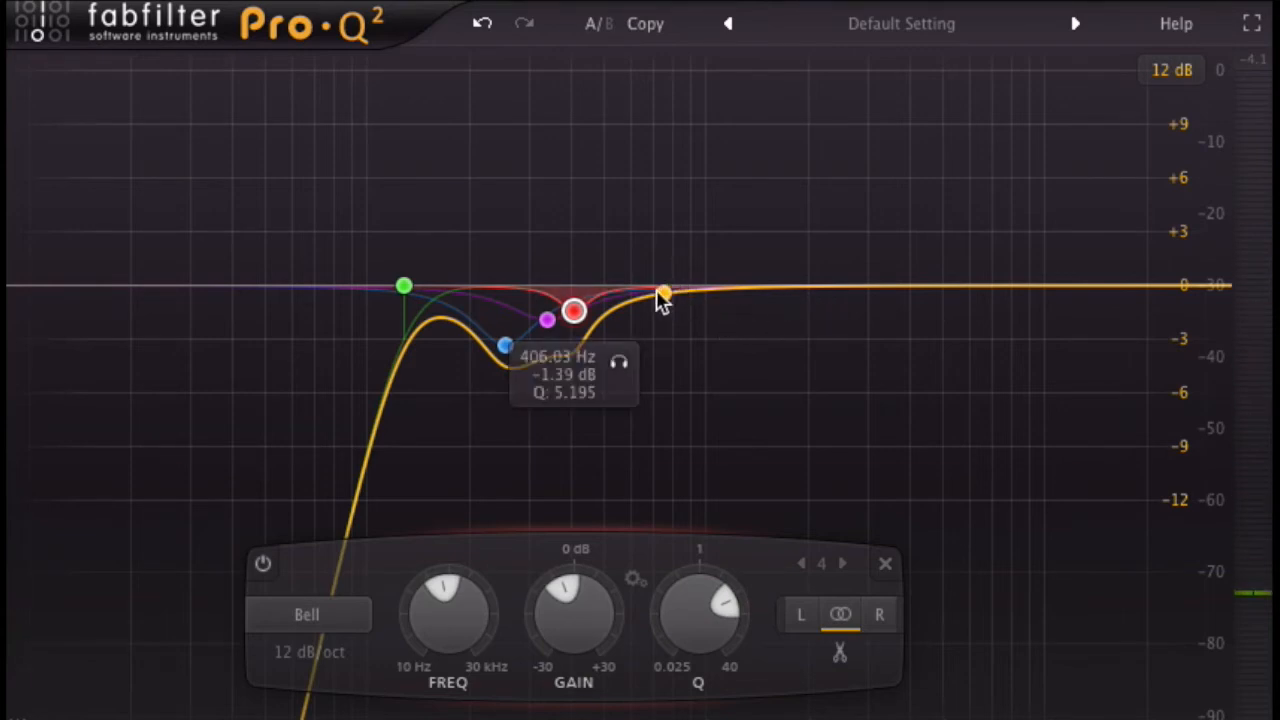
Add a fifth bell at about 419 Hz boosted about 9.33 dB, with its Q set to 2.236
left_click_drag(630, 296, 580, 122)
scroll(578, 118, "down", 10)
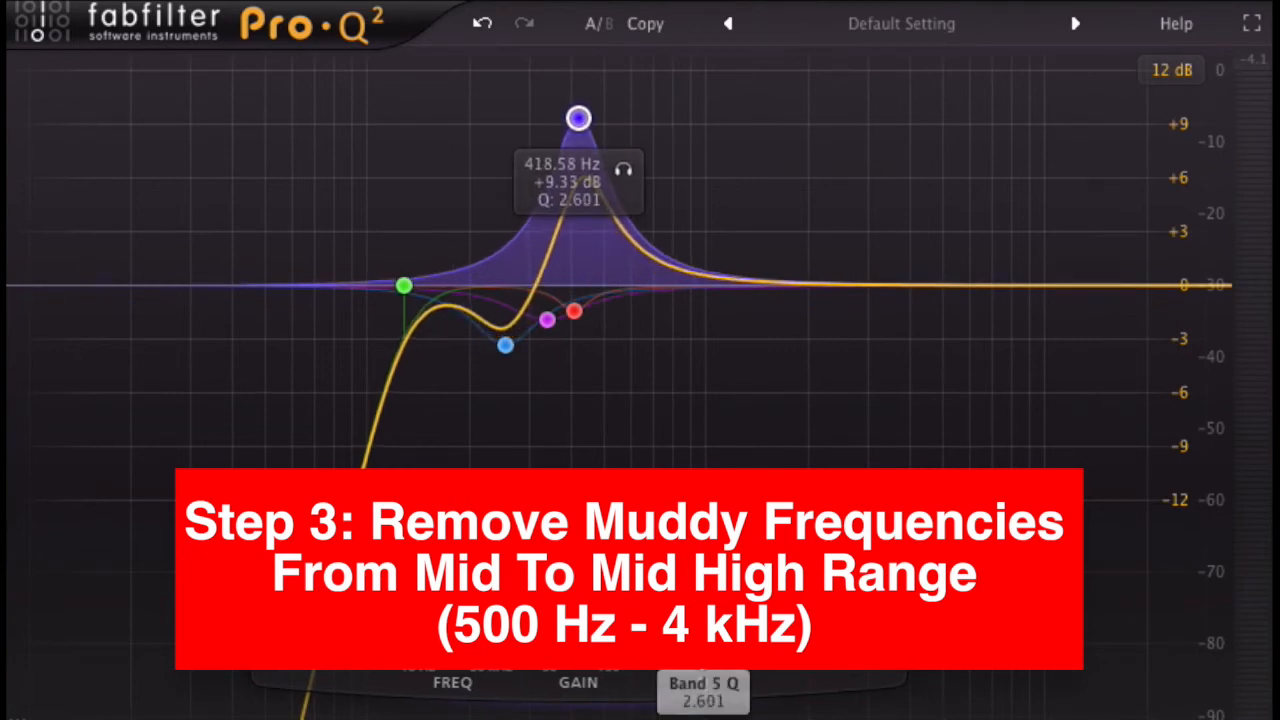
left_click_drag(704, 610, 757, 491)
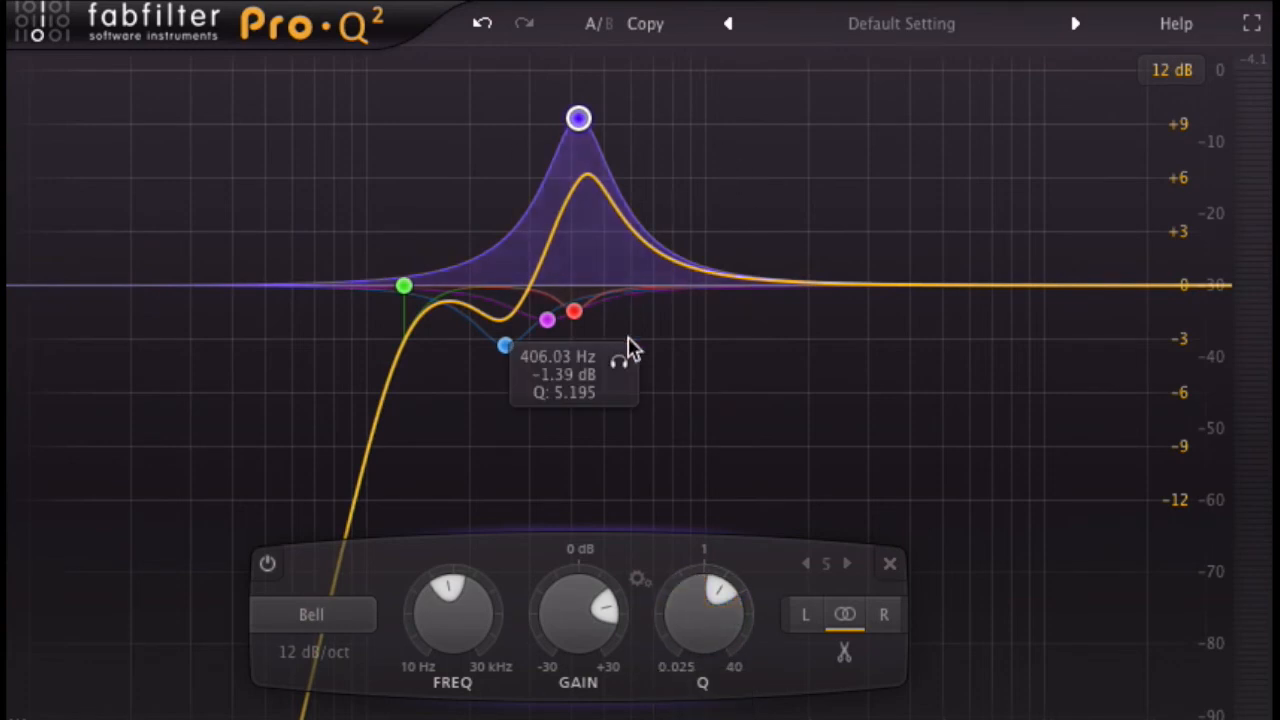
Sweep the fifth bell upward into the midrange in solo at a boost of about 9.67 dB
left_click_drag(622, 368, 651, 363)
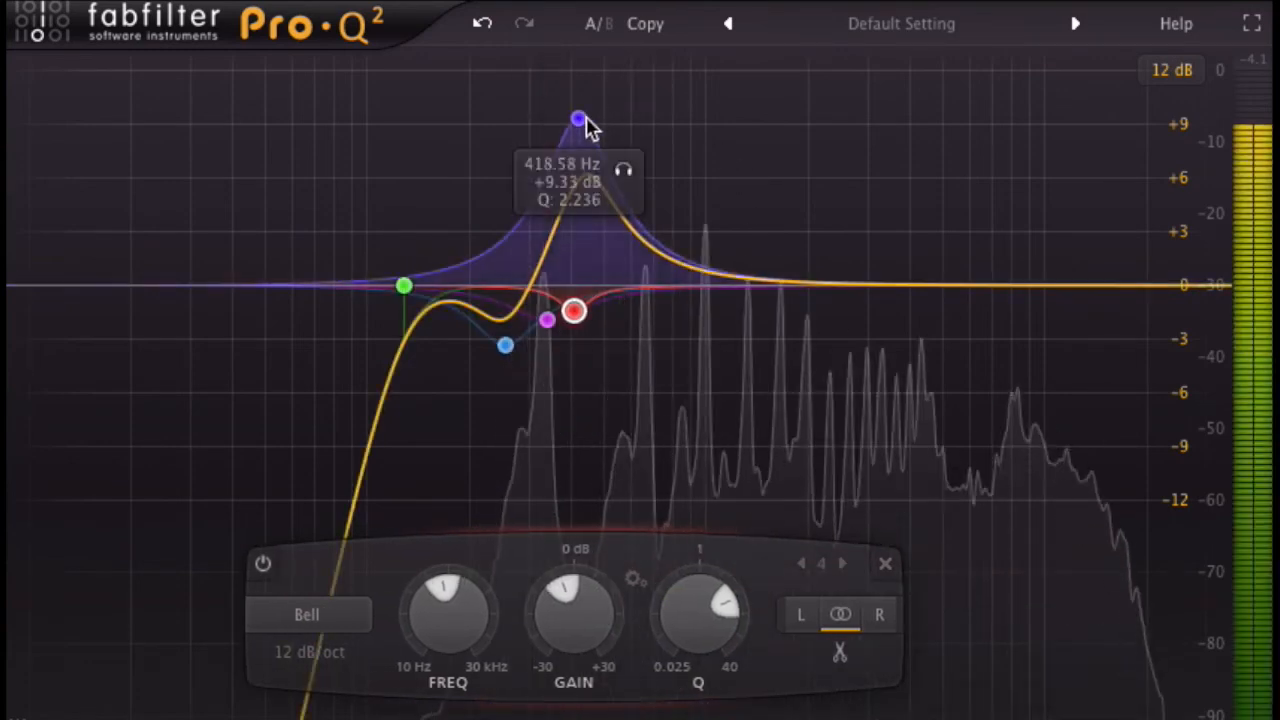
left_click_drag(584, 121, 610, 115)
left_click_drag(657, 165, 704, 167)
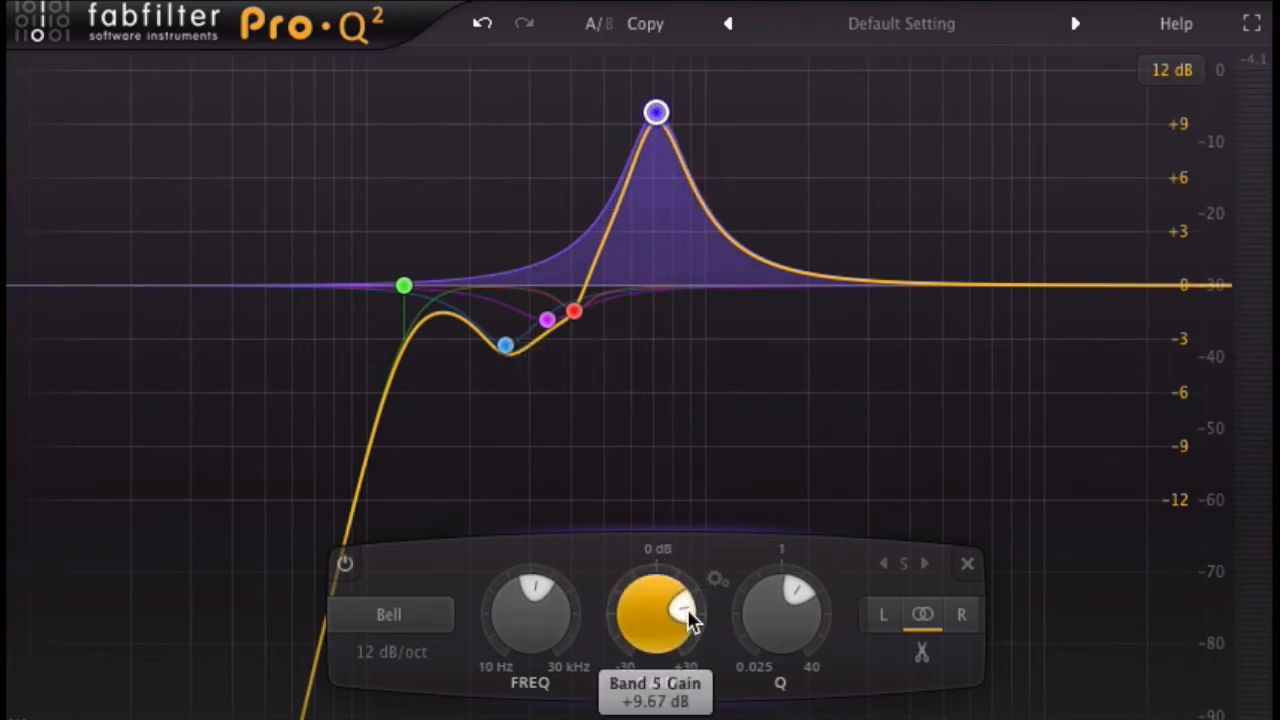
Turn the fifth bell into a cut, comparing it bypassed at -2.30 dB and deepening it to about -2.8 dB
left_click_drag(683, 606, 650, 591)
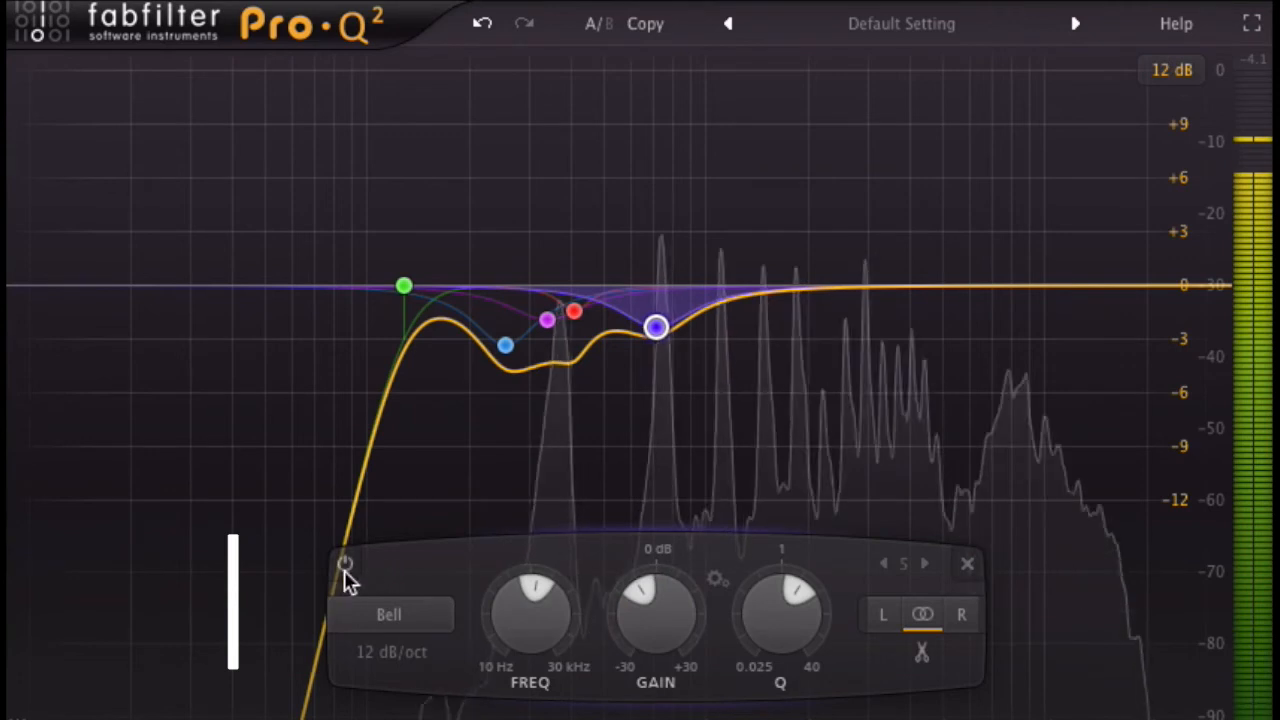
left_click(340, 565)
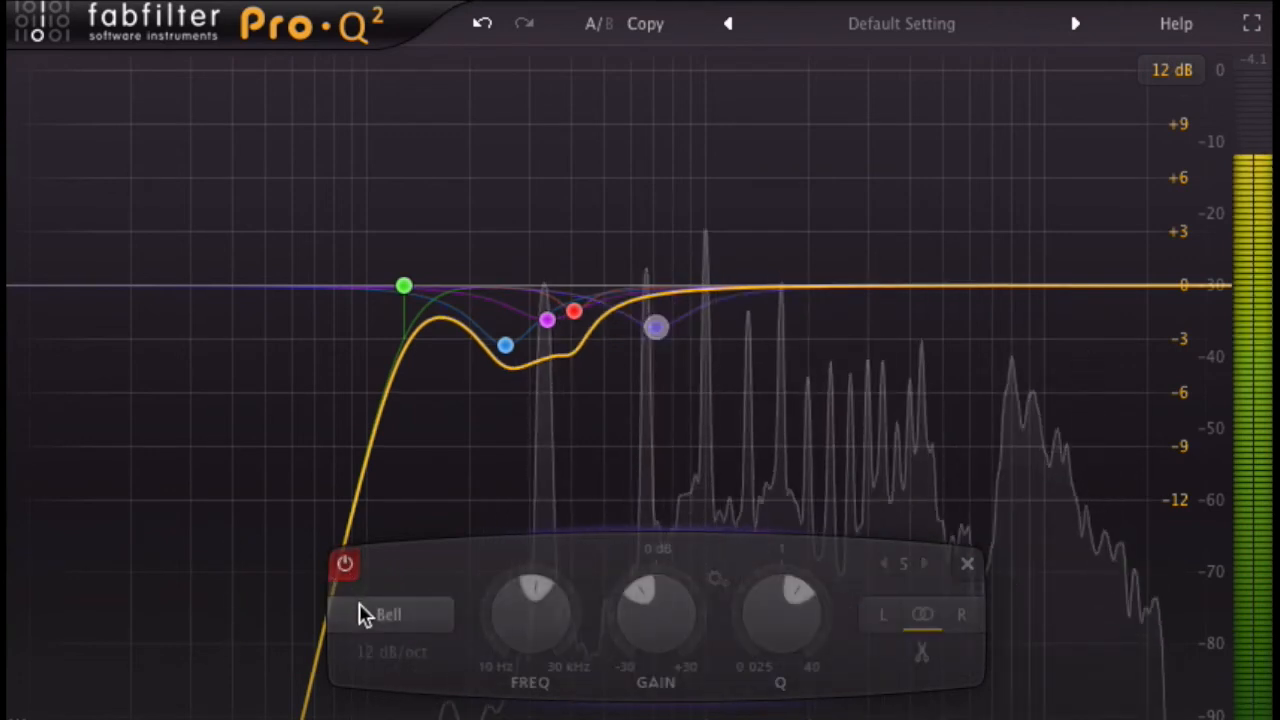
mouse_move(359, 603)
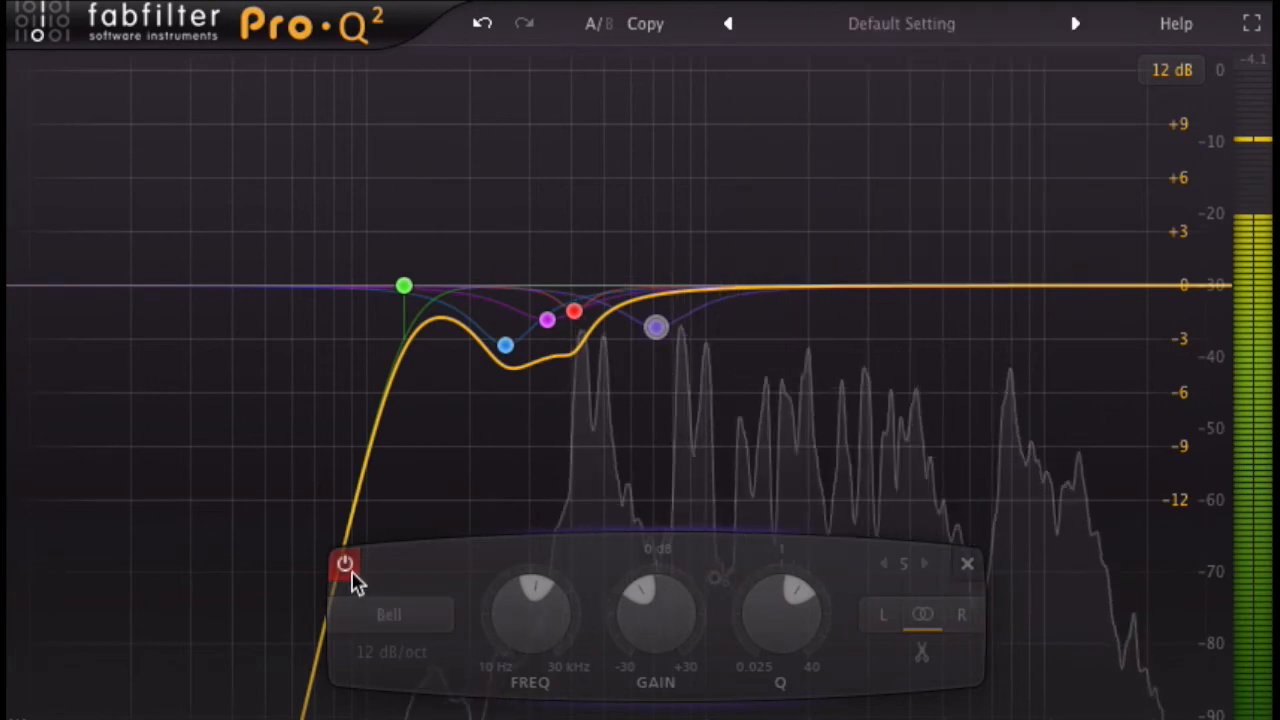
left_click(350, 580)
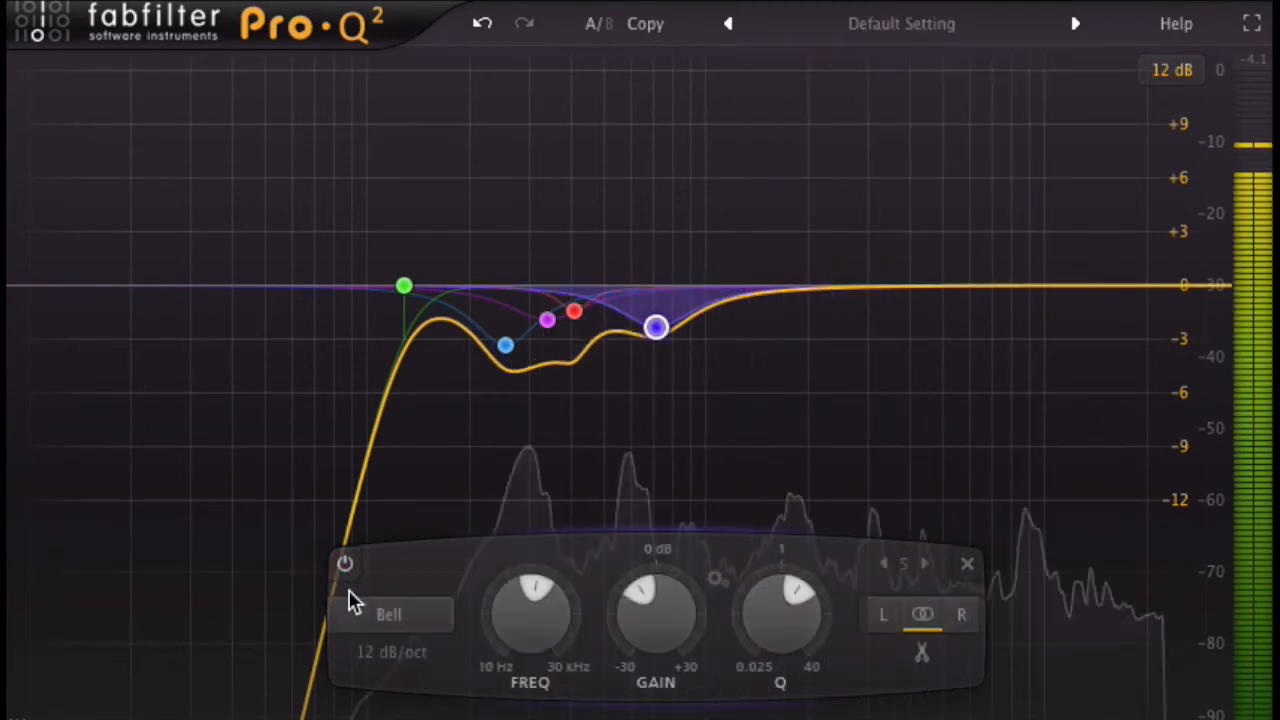
mouse_move(649, 630)
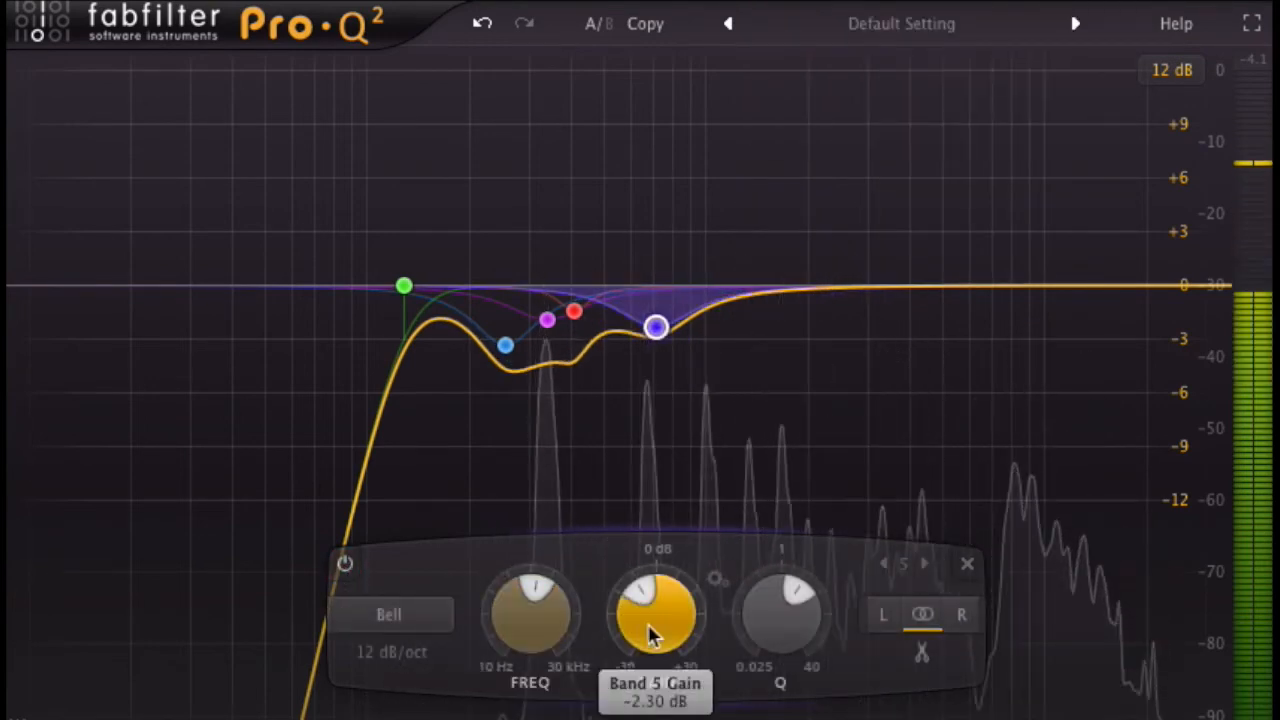
left_click_drag(648, 642, 644, 649)
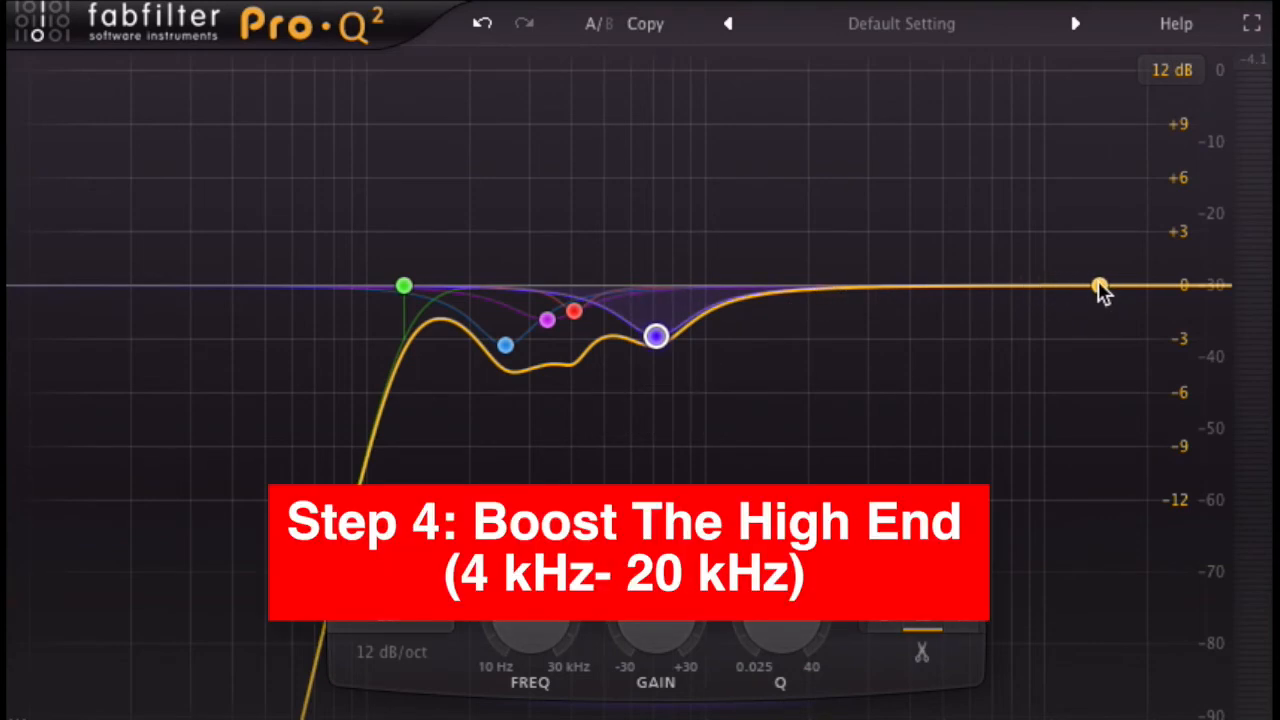
Add a high shelf at 2122.7 Hz with a Q of 0.300 and a boost of about 2.6 dB, and compare it bypassed
left_click_drag(1099, 286, 826, 218)
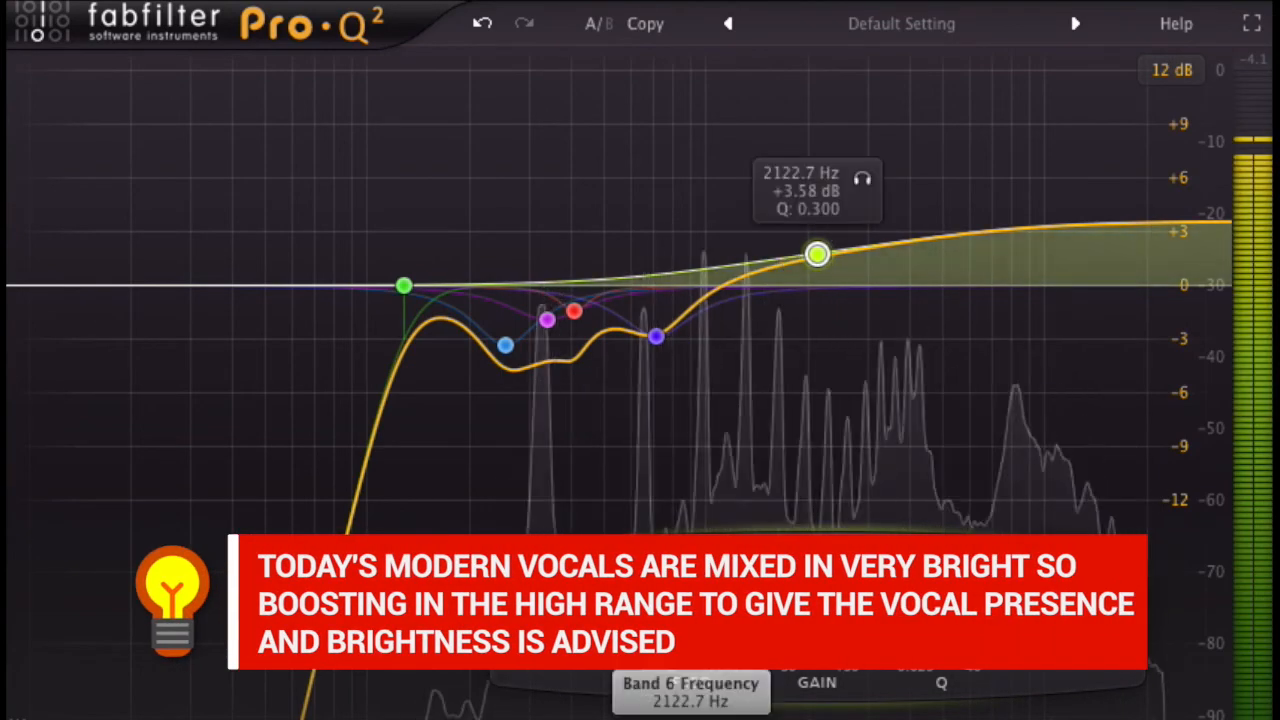
left_click_drag(817, 612, 817, 640)
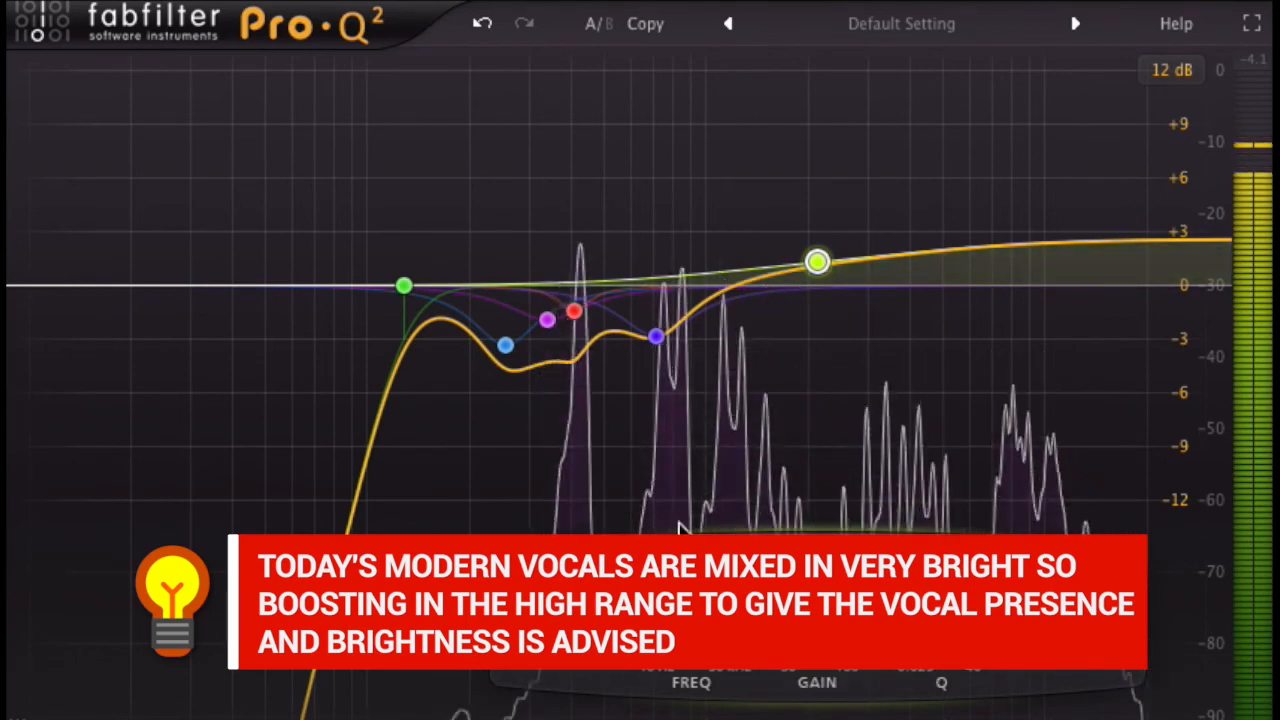
left_click(506, 564)
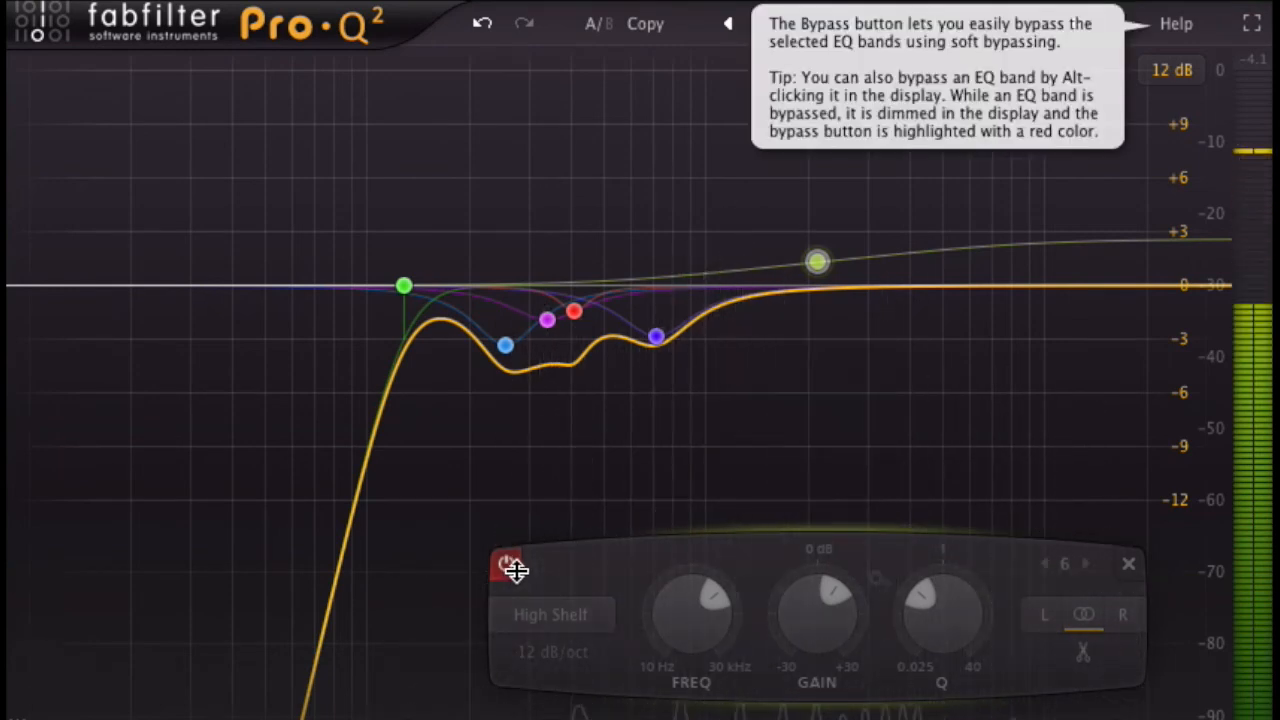
left_click(506, 564)
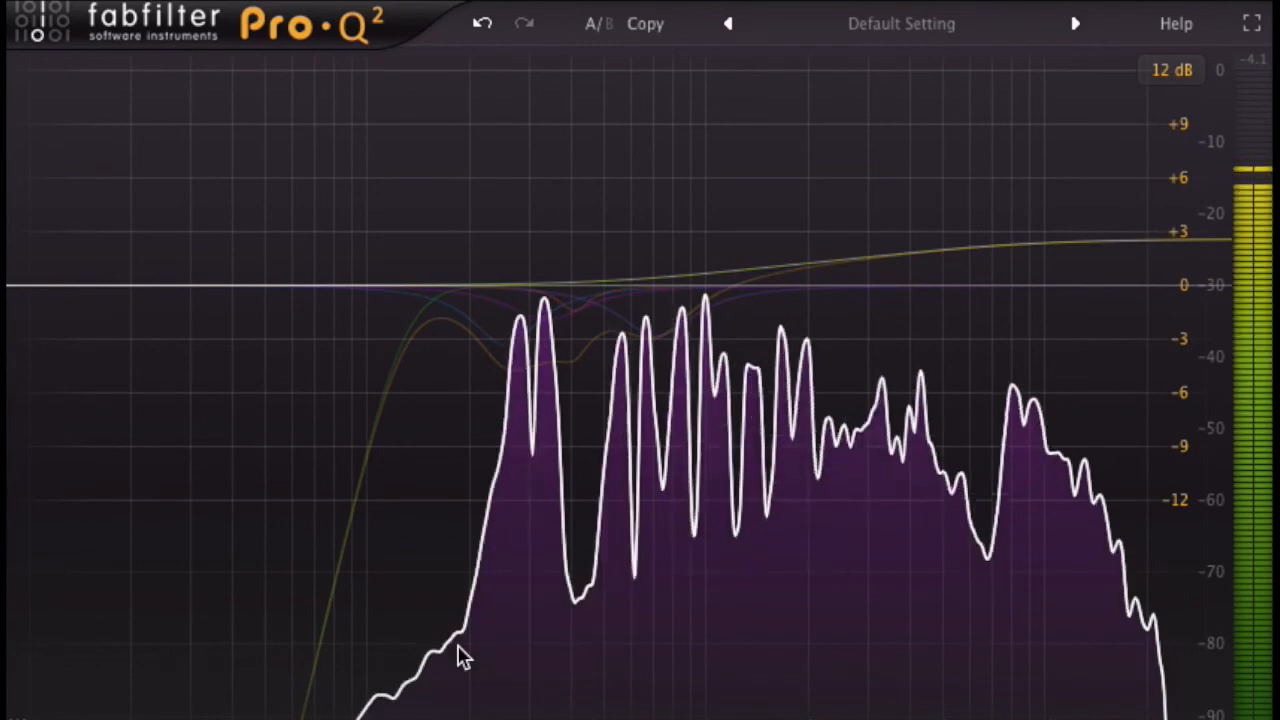
Compare the vocal with the whole Pro-Q 2 device switched off and on during playback, and stop playback
mouse_move(318, 553)
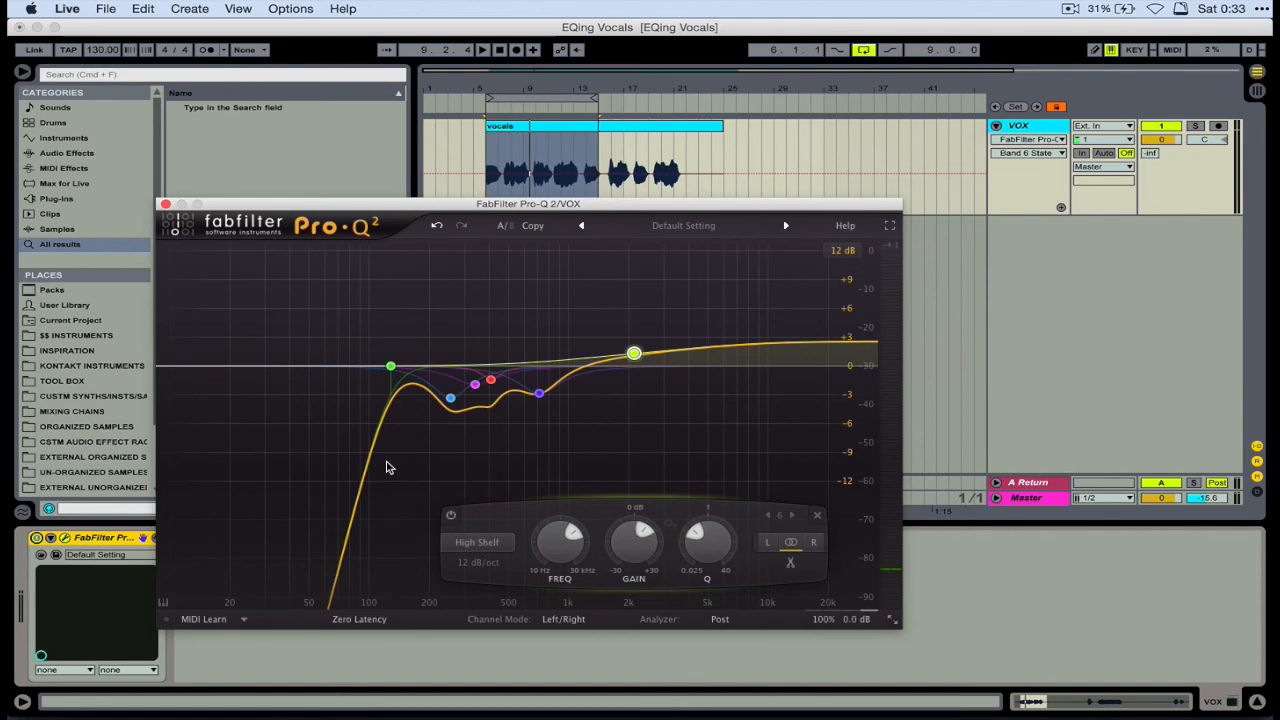
left_click(107, 539)
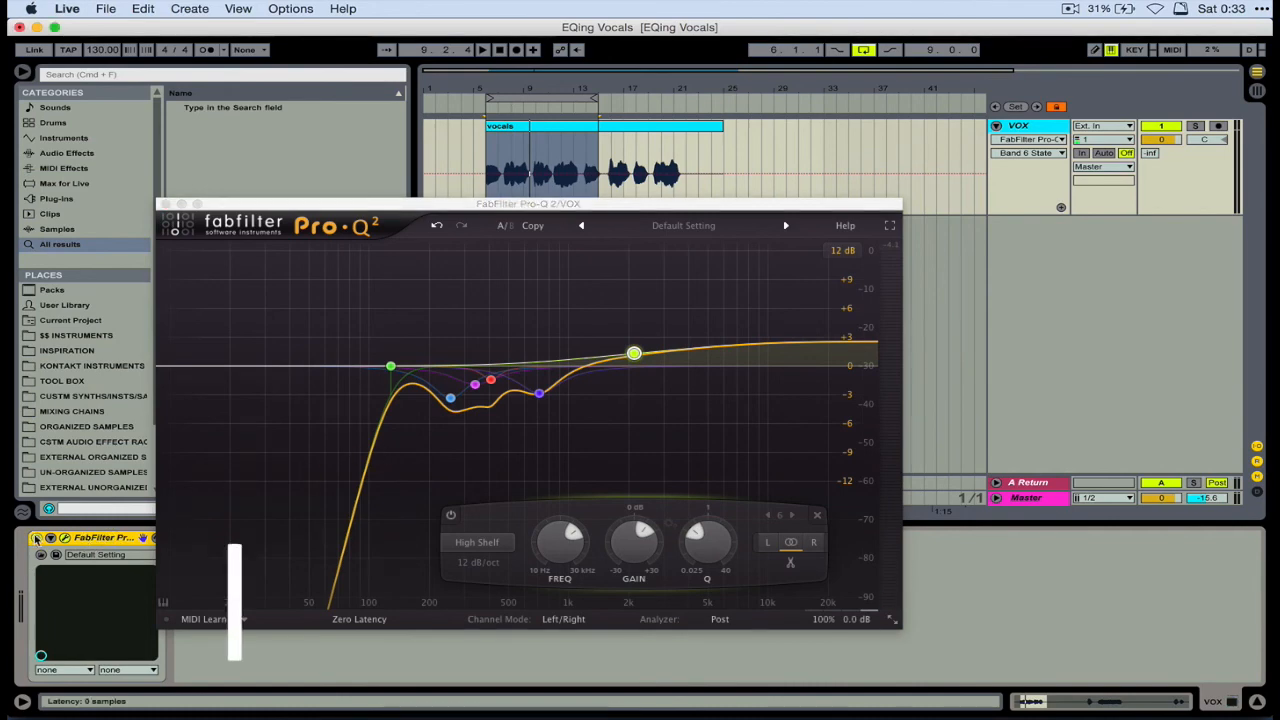
left_click(35, 539)
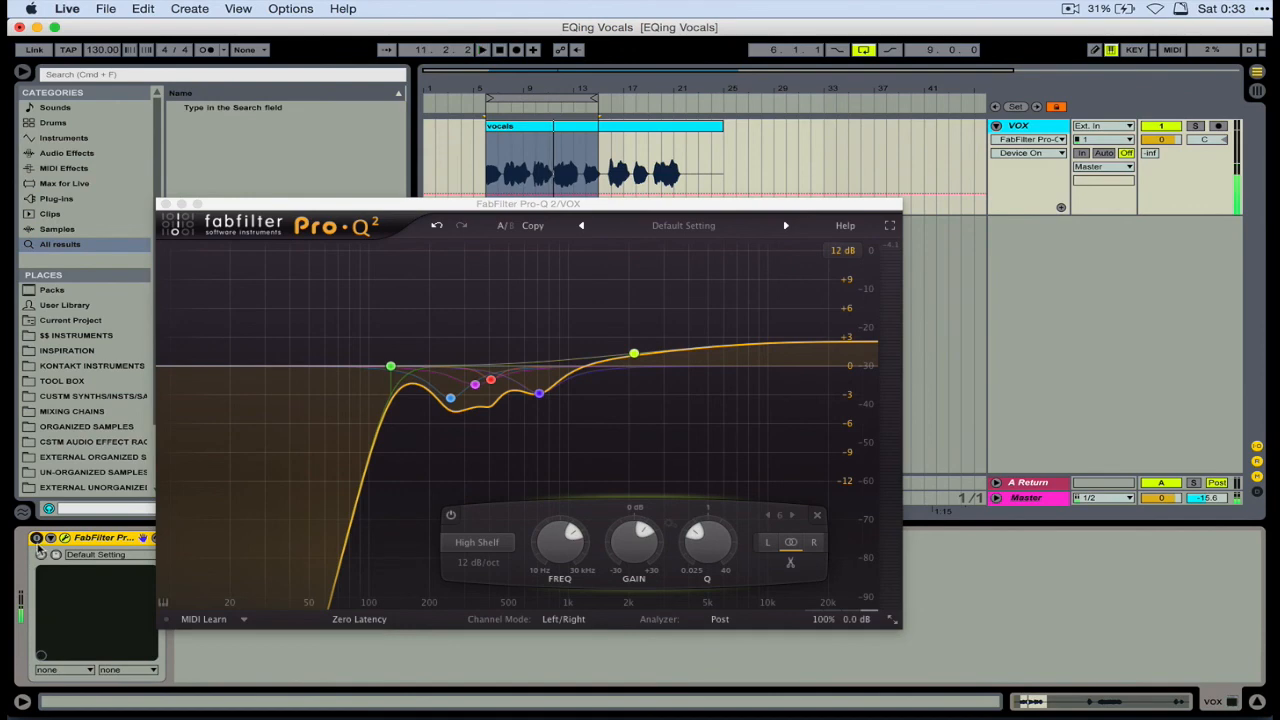
left_click(37, 539)
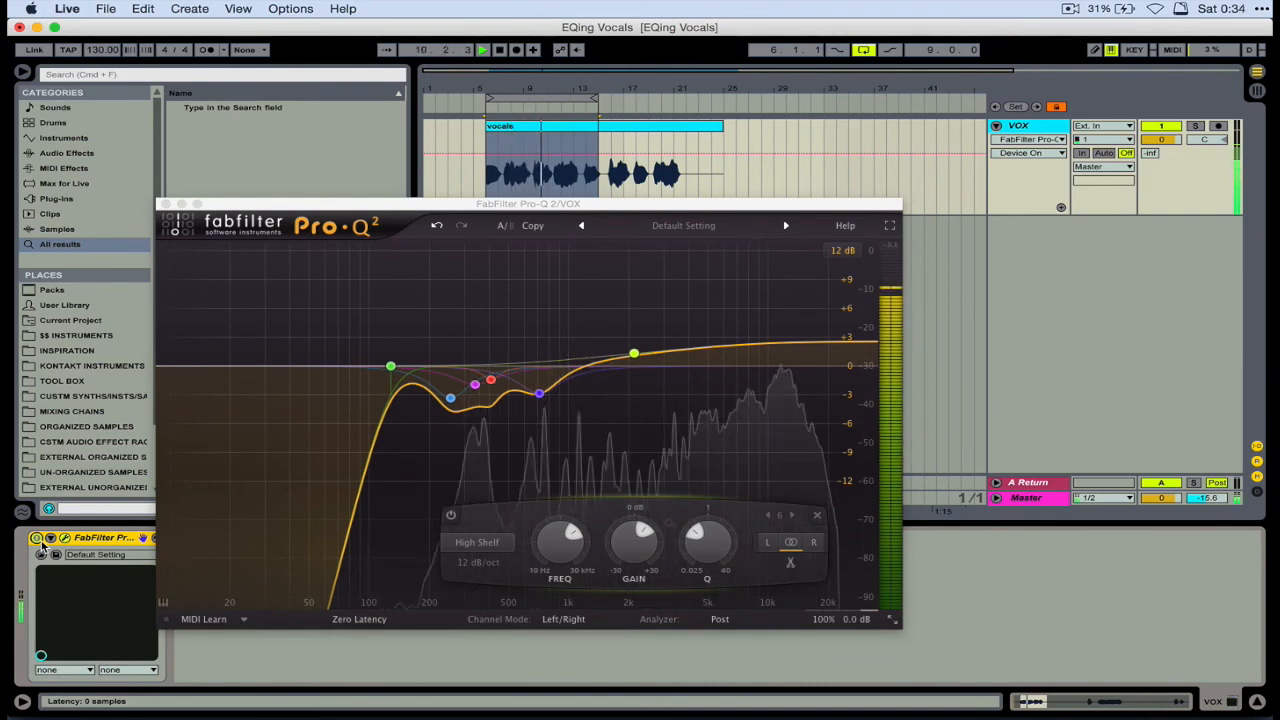
key("space")
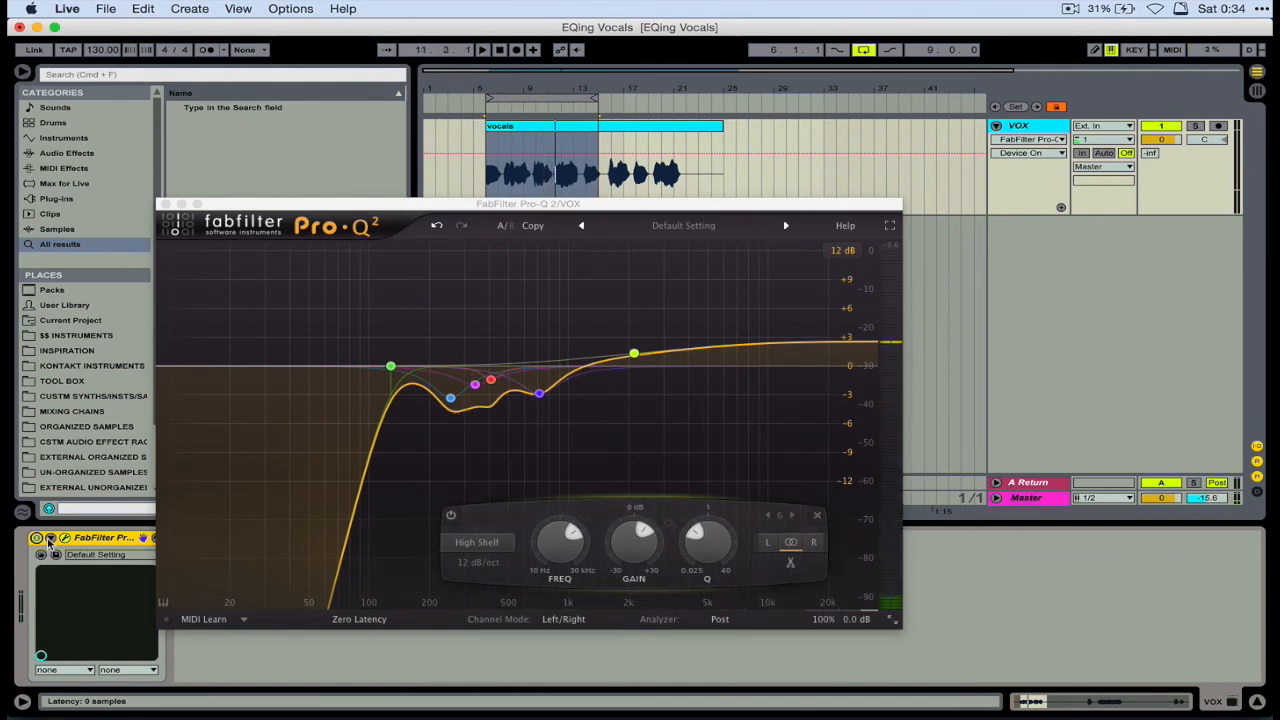